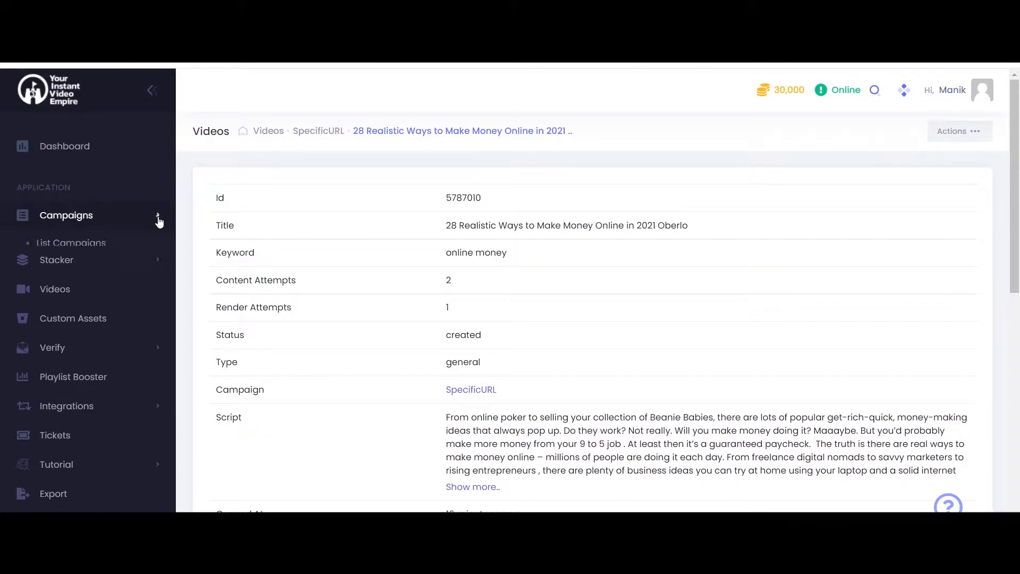
Start a new campaign and name it Test3.
{"action": "left_click", "coordinate": [89, 298]}
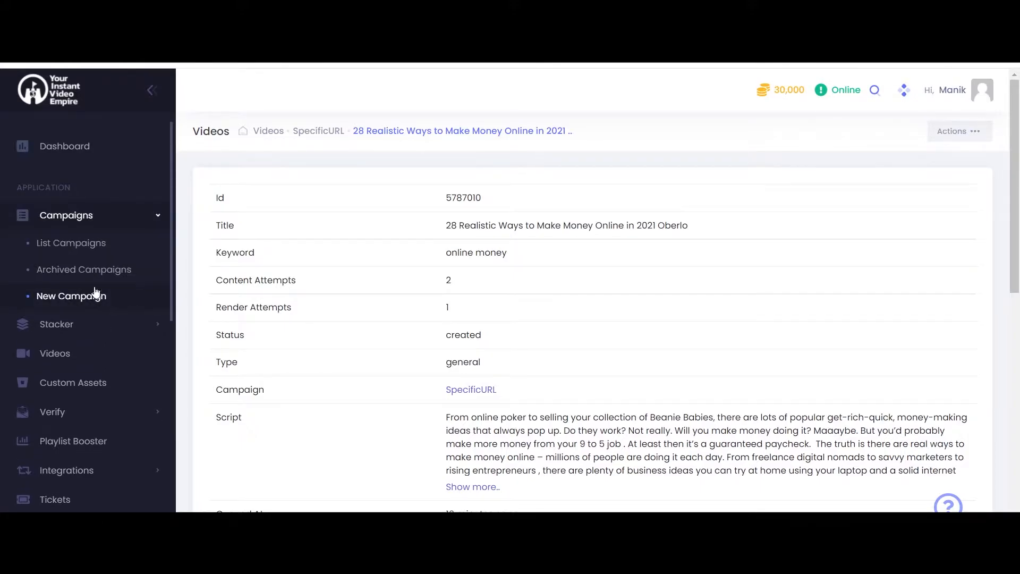
{"action": "scroll", "coordinate": [479, 319], "scroll_direction": "down", "scroll_amount": 1}
{"action": "scroll", "coordinate": [501, 300], "scroll_direction": "down", "scroll_amount": 1}
{"action": "left_click", "coordinate": [541, 253]}
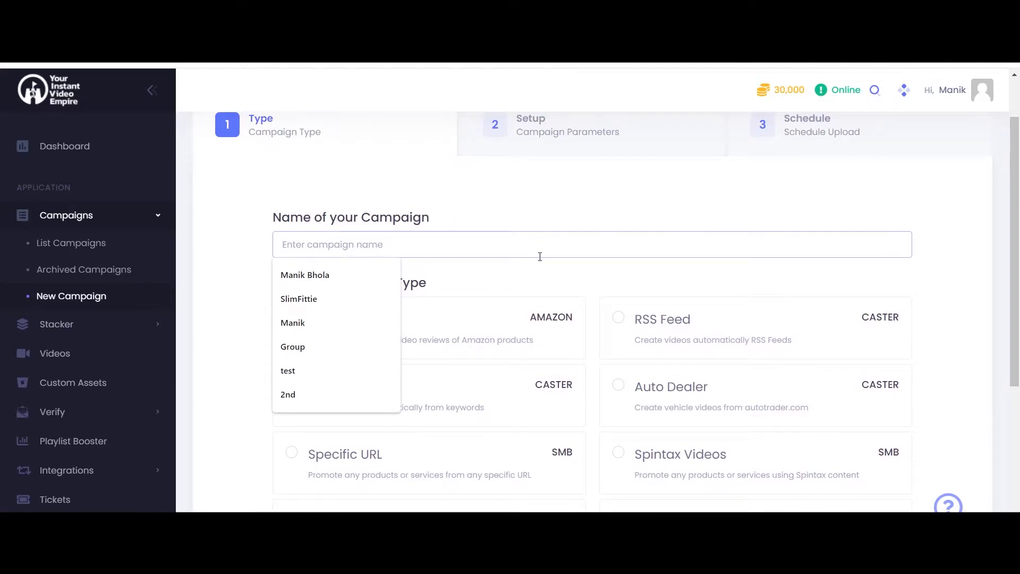
{"action": "type", "text": "Test"}
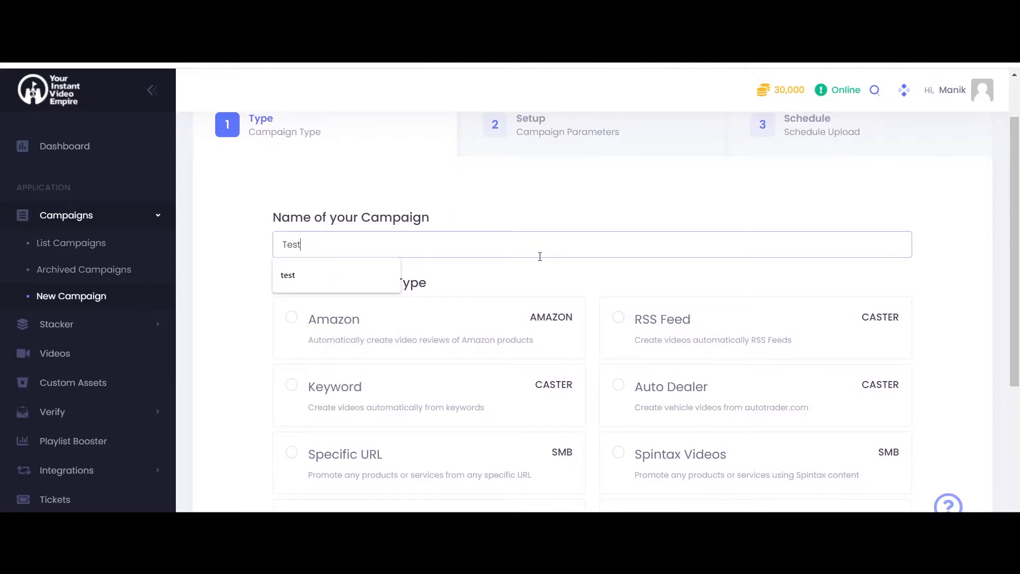
{"action": "type", "text": "3"}
{"action": "left_click", "coordinate": [547, 194]}
Choose Specific URL as the campaign type and continue to the campaign setup.
{"action": "scroll", "coordinate": [478, 239], "scroll_direction": "down", "scroll_amount": 3}
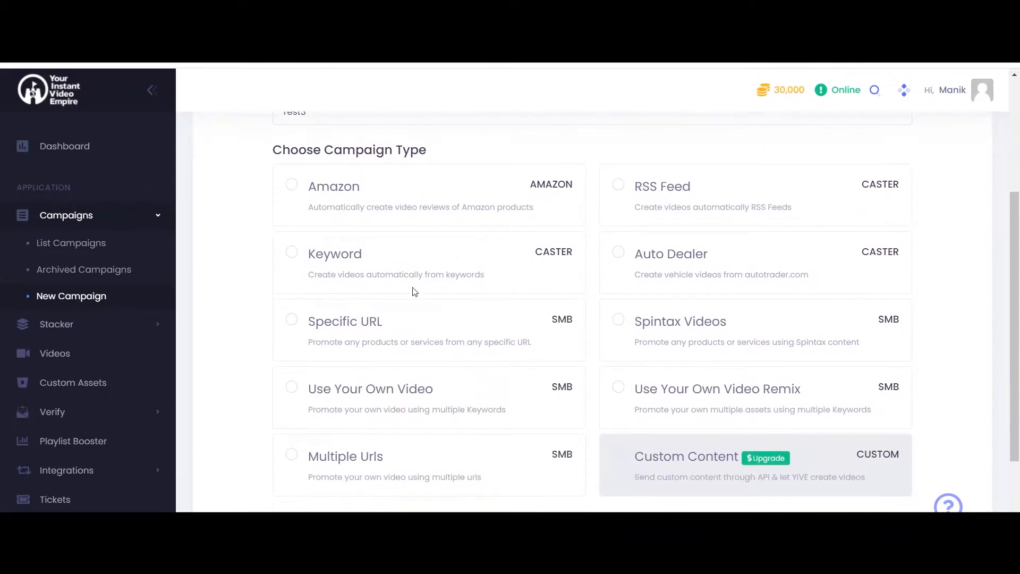
{"action": "left_click", "coordinate": [291, 320]}
{"action": "scroll", "coordinate": [438, 334], "scroll_direction": "down", "scroll_amount": 3}
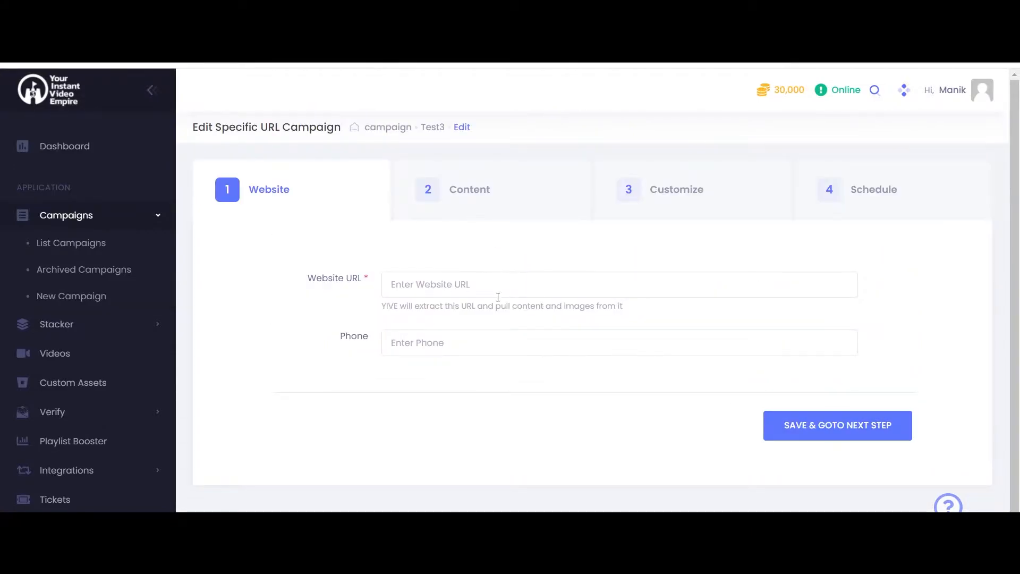
Copy the web address of the Oberlo article on making money online from its open page.
{"action": "left_click", "coordinate": [507, 291]}
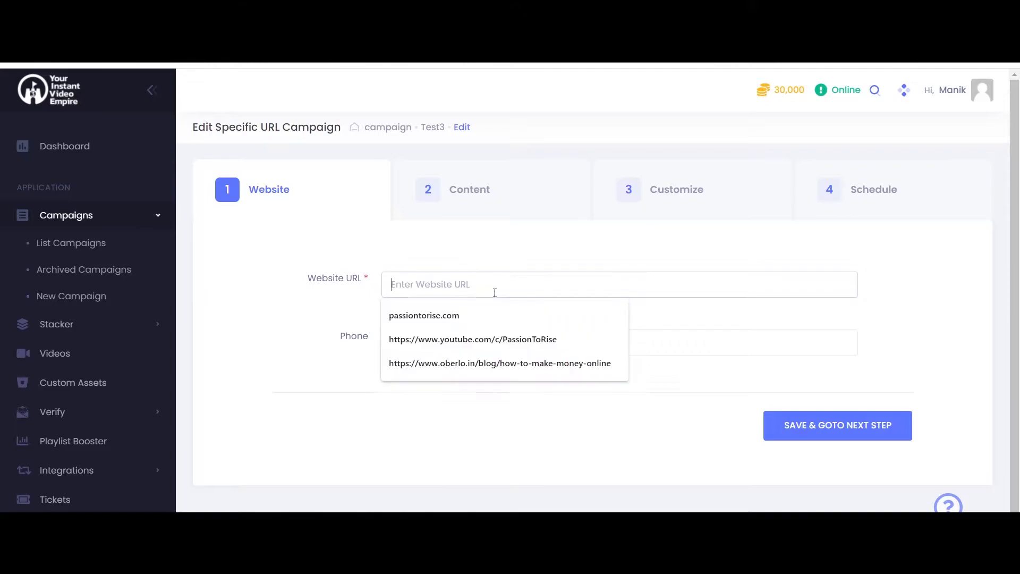
{"action": "left_click", "coordinate": [535, 256]}
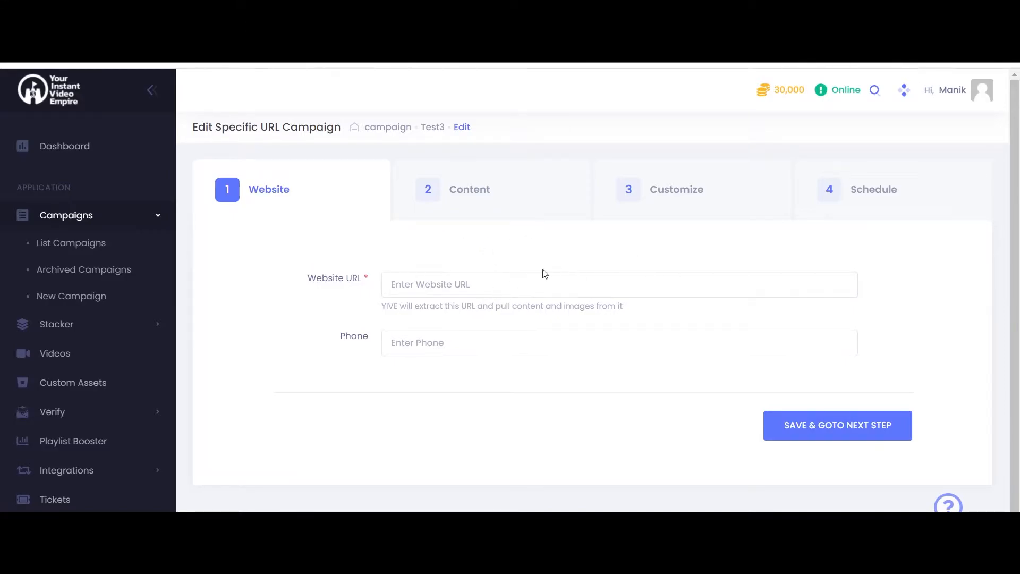
{"action": "left_click", "coordinate": [448, 64]}
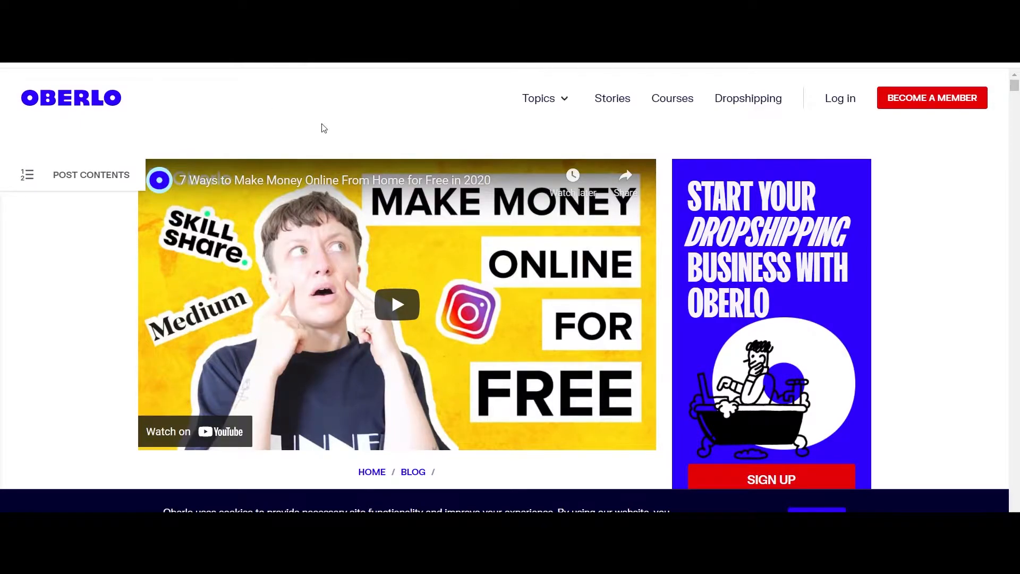
{"action": "right_click", "coordinate": [229, 62]}
{"action": "left_click", "coordinate": [266, 134]}
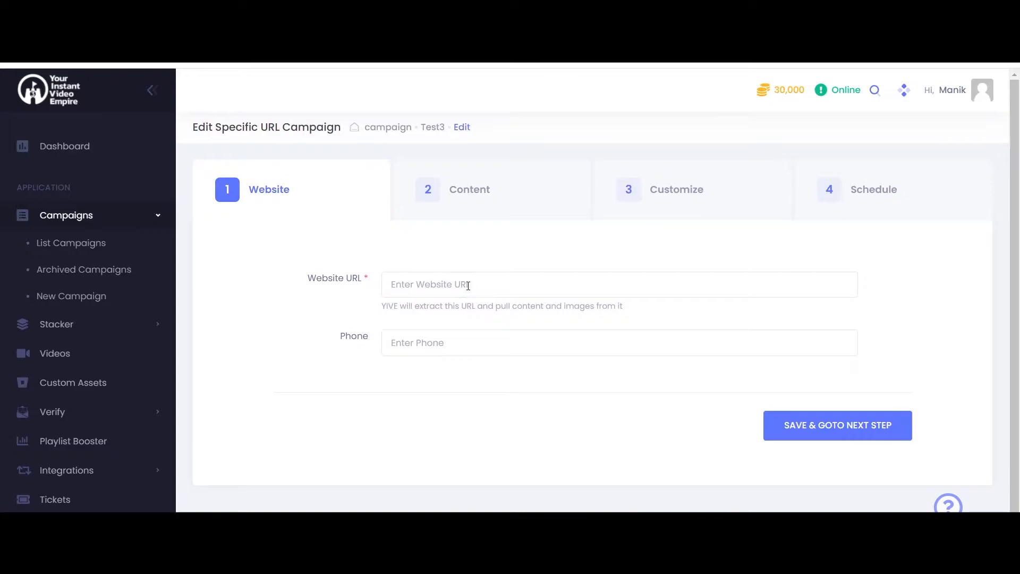
{"action": "right_click", "coordinate": [468, 285]}
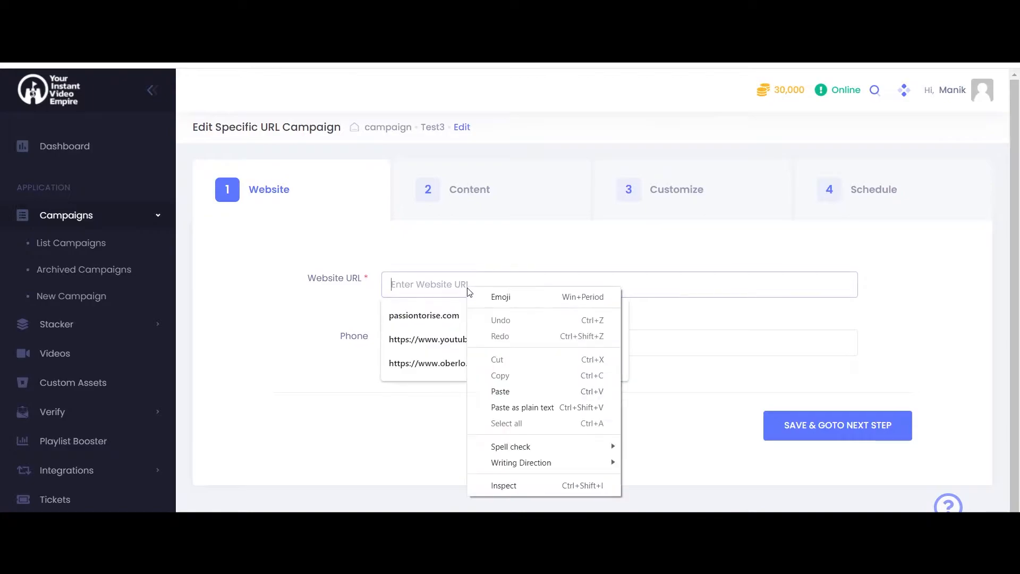
{"action": "left_click", "coordinate": [521, 391]}
{"action": "left_click", "coordinate": [554, 236]}
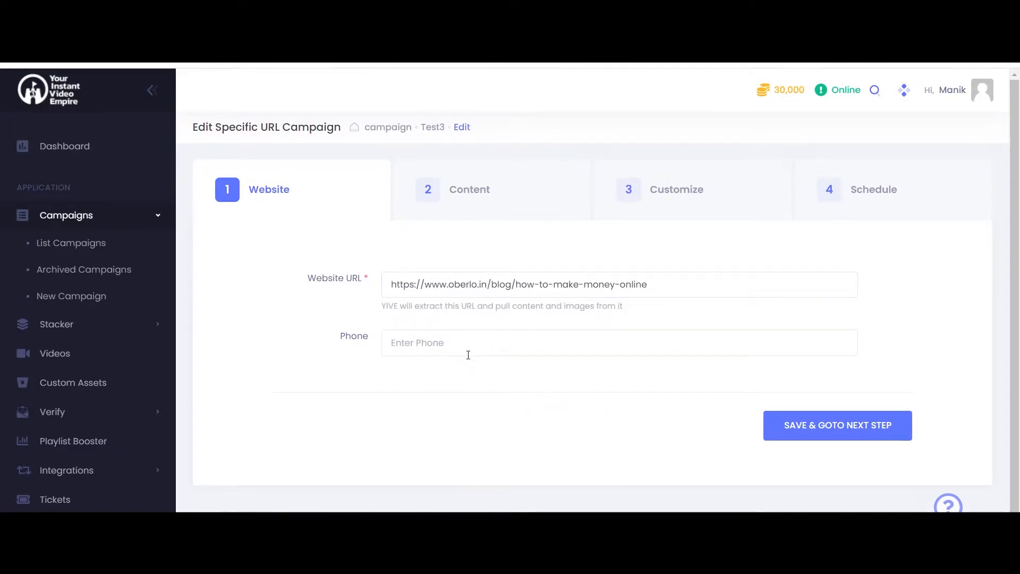
{"action": "left_click", "coordinate": [859, 425]}
Review the script and video title extracted from the article, along with the description, tags and intro fields.
{"action": "scroll", "coordinate": [524, 215], "scroll_direction": "down", "scroll_amount": 10}
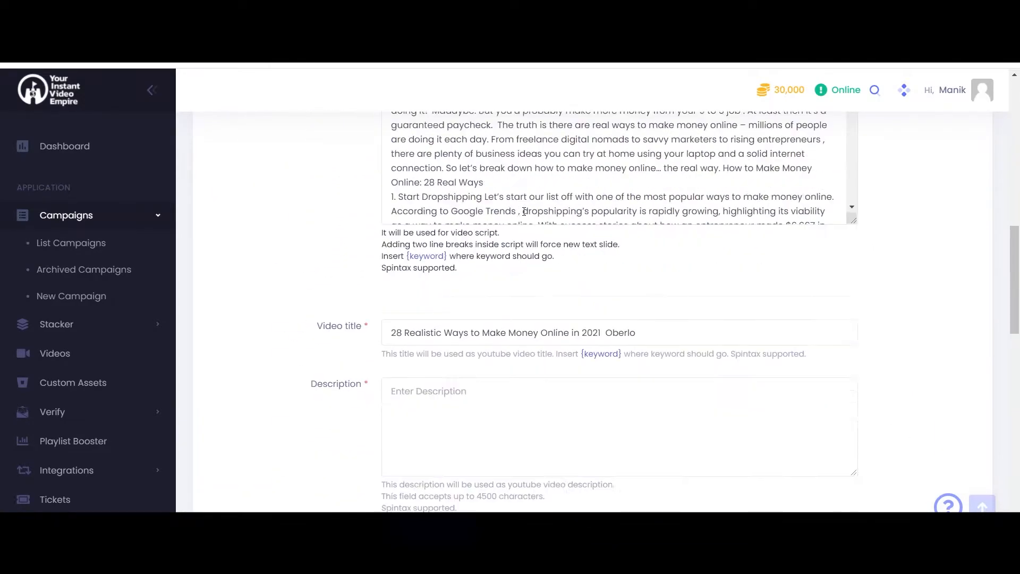
{"action": "scroll", "coordinate": [524, 212], "scroll_direction": "up", "scroll_amount": 6}
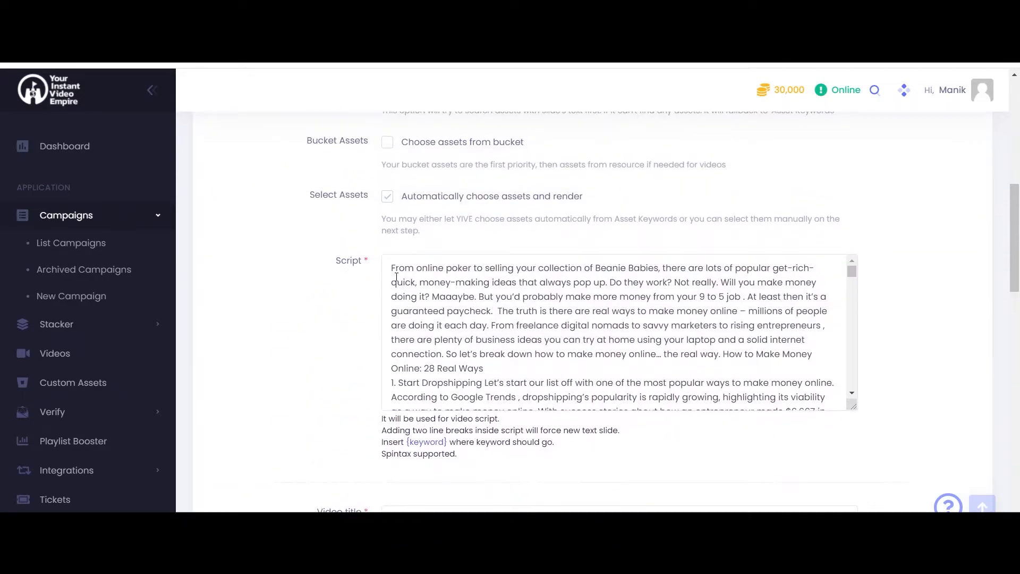
{"action": "scroll", "coordinate": [528, 332], "scroll_direction": "down", "scroll_amount": 8}
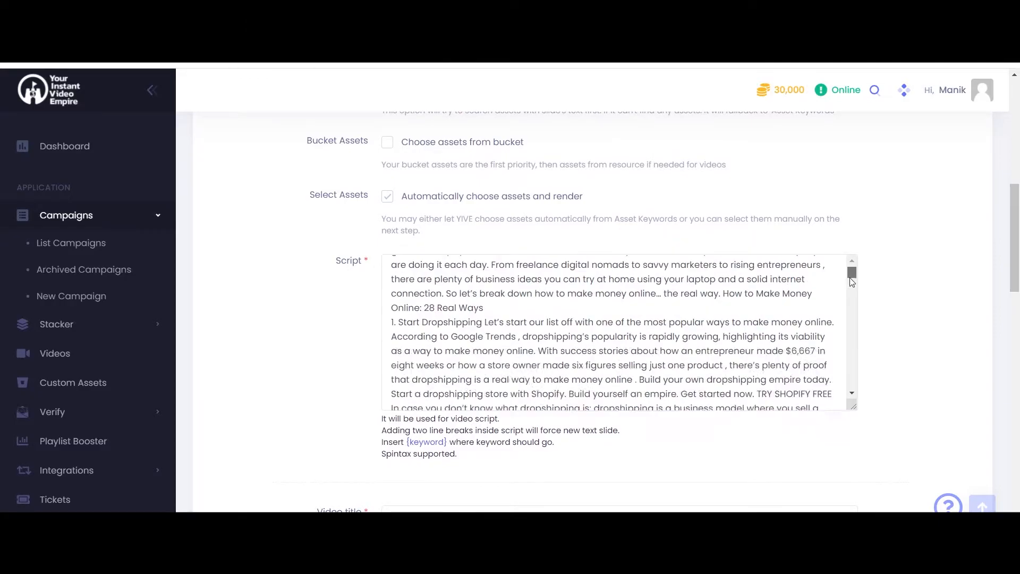
{"action": "scroll", "coordinate": [852, 291], "scroll_direction": "down", "scroll_amount": 5}
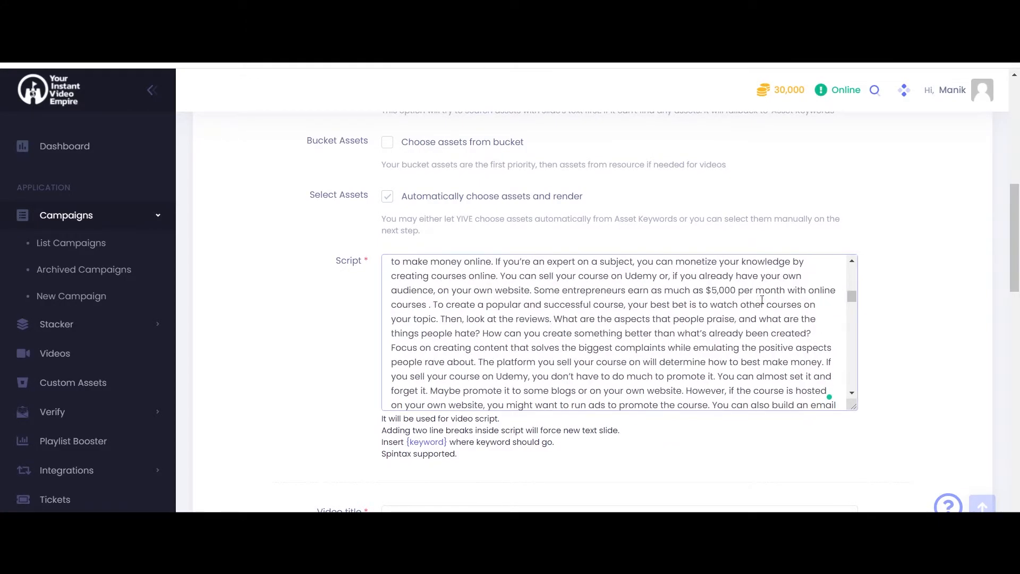
{"action": "scroll", "coordinate": [879, 405], "scroll_direction": "down", "scroll_amount": 8}
{"action": "scroll", "coordinate": [640, 310], "scroll_direction": "up", "scroll_amount": 5}
{"action": "scroll", "coordinate": [639, 310], "scroll_direction": "up", "scroll_amount": 3}
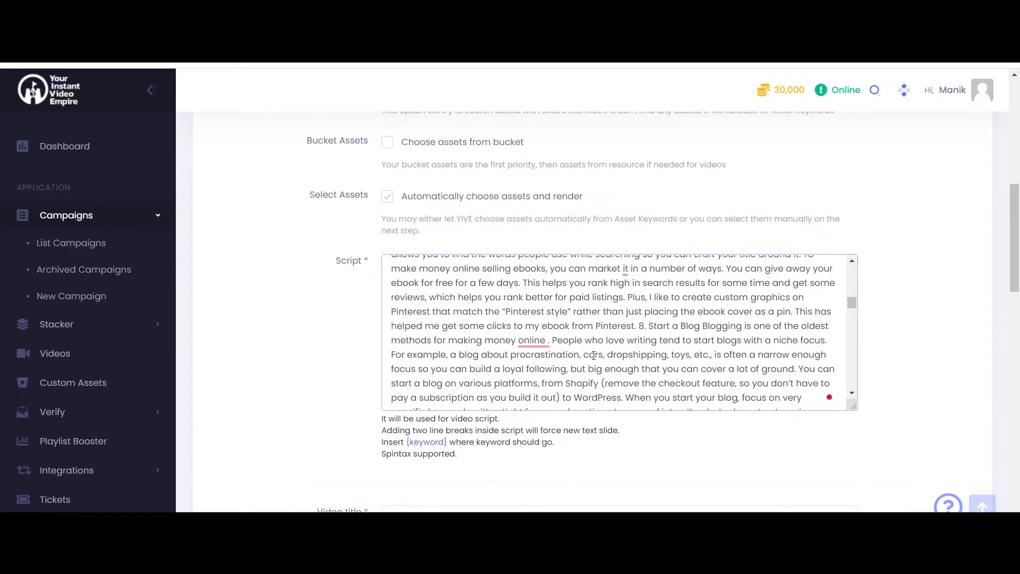
{"action": "scroll", "coordinate": [684, 355], "scroll_direction": "down", "scroll_amount": 10}
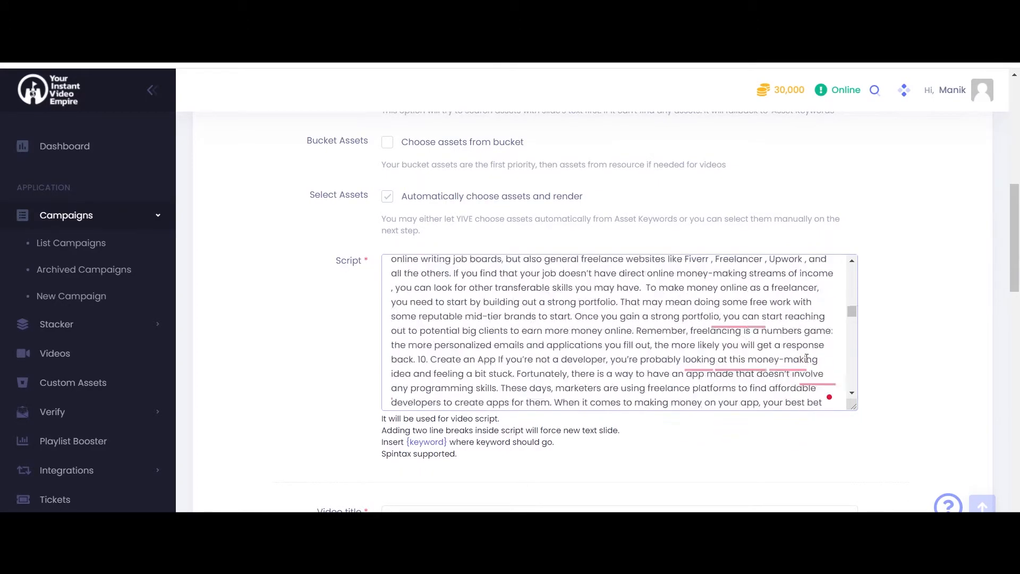
{"action": "scroll", "coordinate": [909, 405], "scroll_direction": "down", "scroll_amount": 1}
{"action": "scroll", "coordinate": [910, 405], "scroll_direction": "down", "scroll_amount": 15}
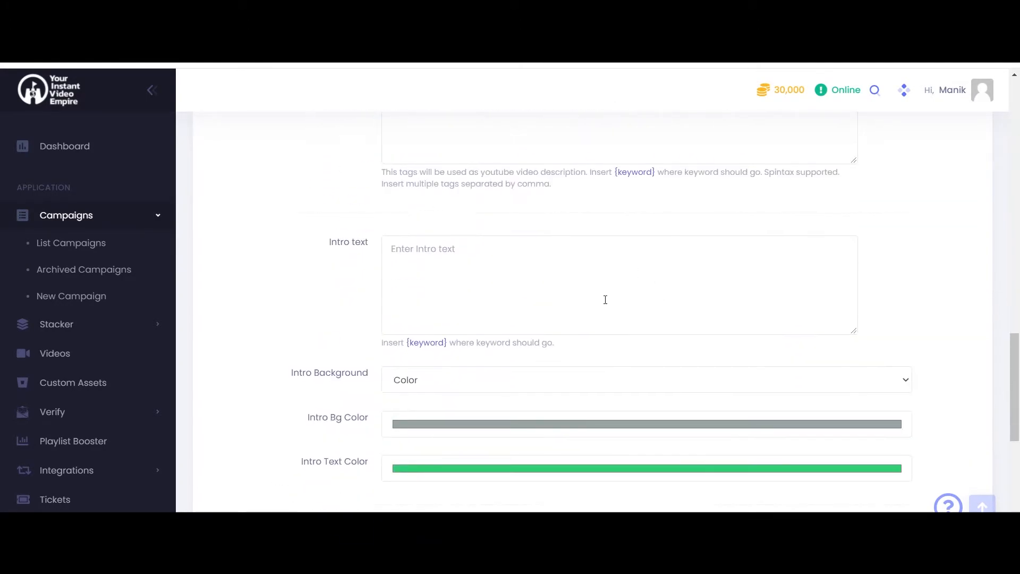
{"action": "scroll", "coordinate": [613, 302], "scroll_direction": "down", "scroll_amount": 3}
{"action": "scroll", "coordinate": [612, 299], "scroll_direction": "up", "scroll_amount": 15}
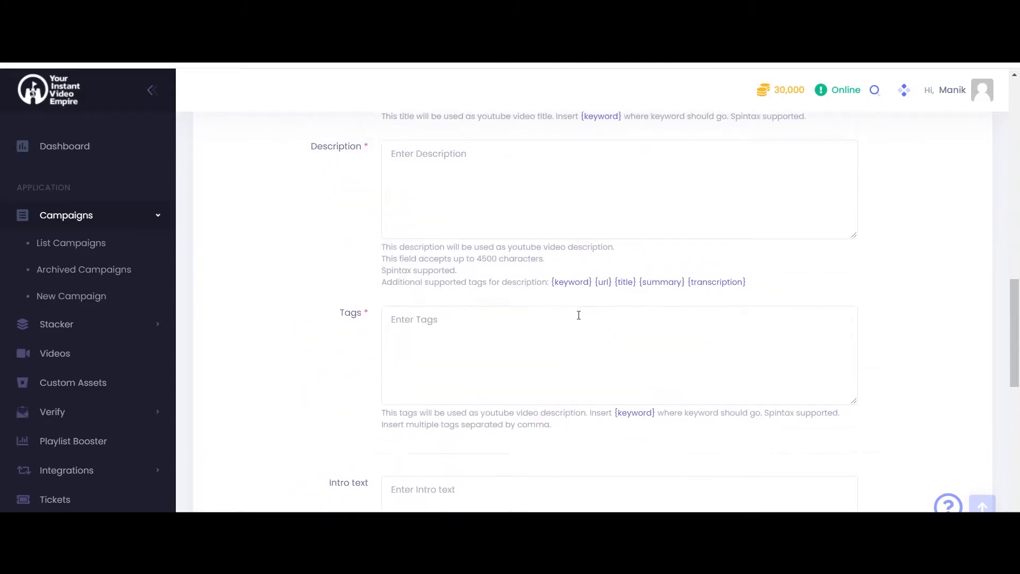
{"action": "scroll", "coordinate": [579, 316], "scroll_direction": "up", "scroll_amount": 1}
{"action": "left_click", "coordinate": [667, 363]}
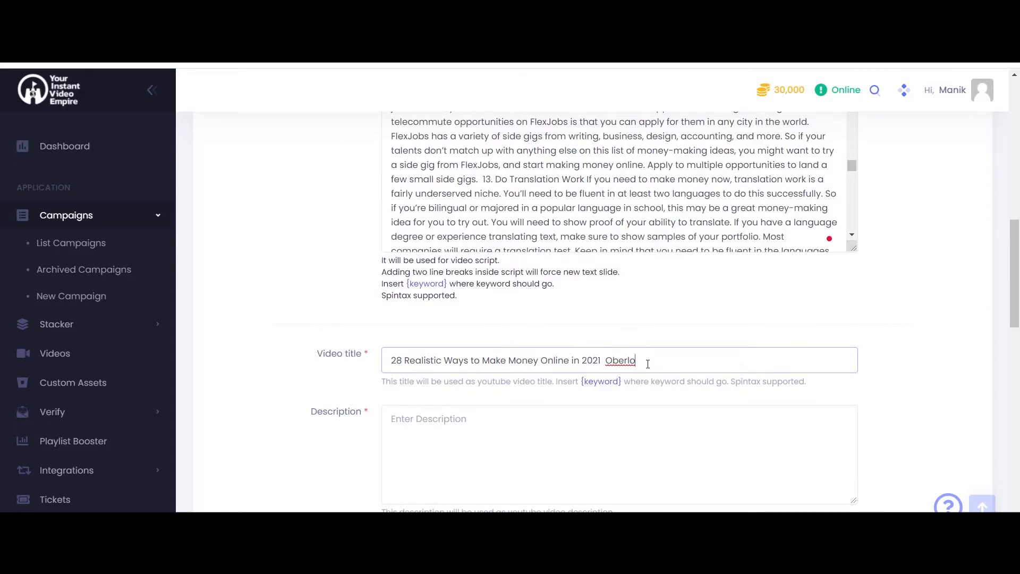
{"action": "left_click_drag", "start_coordinate": [648, 364], "coordinate": [608, 360]}
Enter "money, rich, online, make money online" as the campaign keywords.
{"action": "scroll", "coordinate": [616, 346], "scroll_direction": "up", "scroll_amount": 15}
{"action": "left_click", "coordinate": [460, 318]}
{"action": "scroll", "coordinate": [452, 353], "scroll_direction": "down", "scroll_amount": 3}
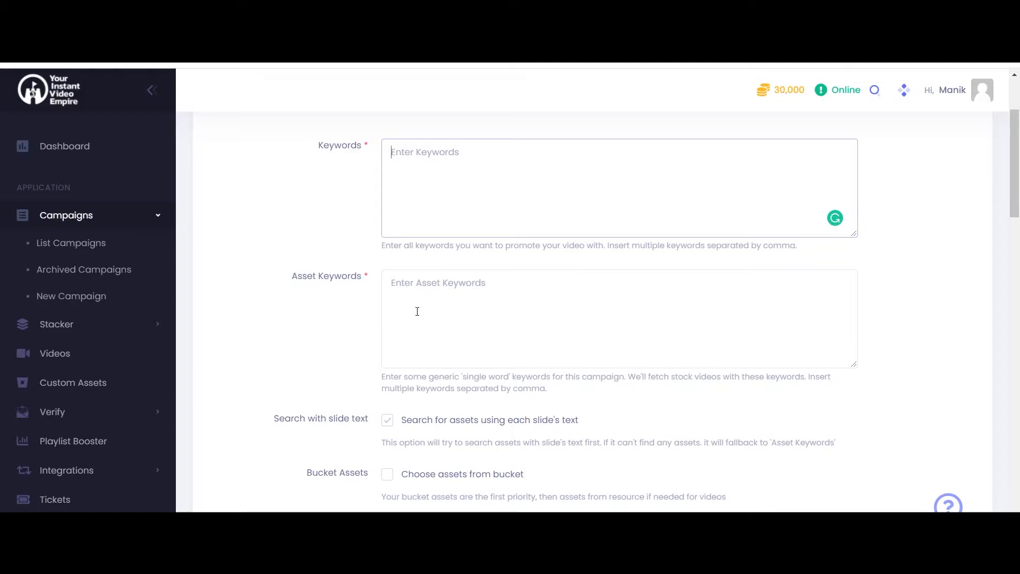
{"action": "scroll", "coordinate": [537, 217], "scroll_direction": "up", "scroll_amount": 3}
{"action": "scroll", "coordinate": [556, 230], "scroll_direction": "down", "scroll_amount": 9}
{"action": "scroll", "coordinate": [503, 255], "scroll_direction": "up", "scroll_amount": 5}
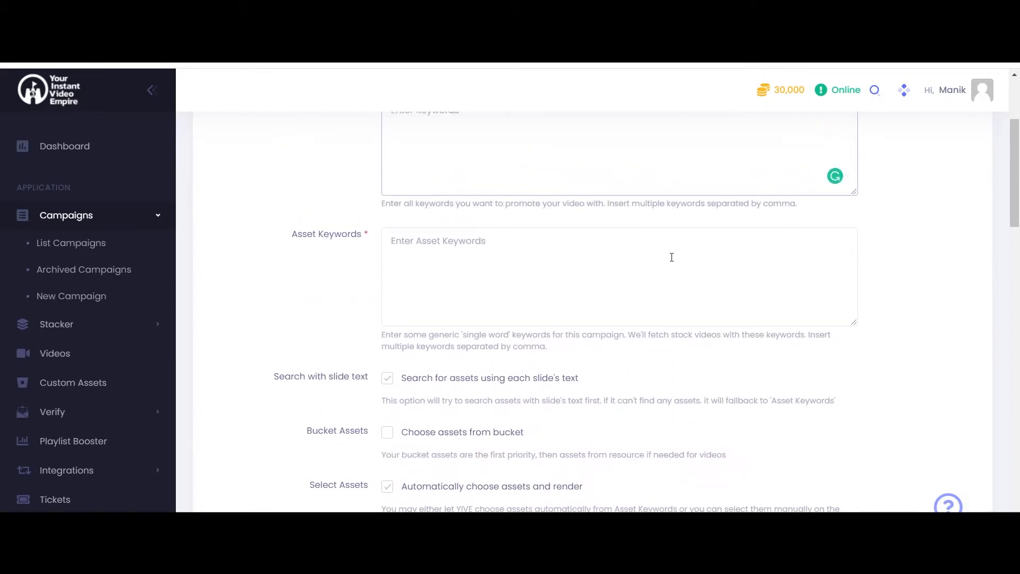
{"action": "type", "text": "money,"}
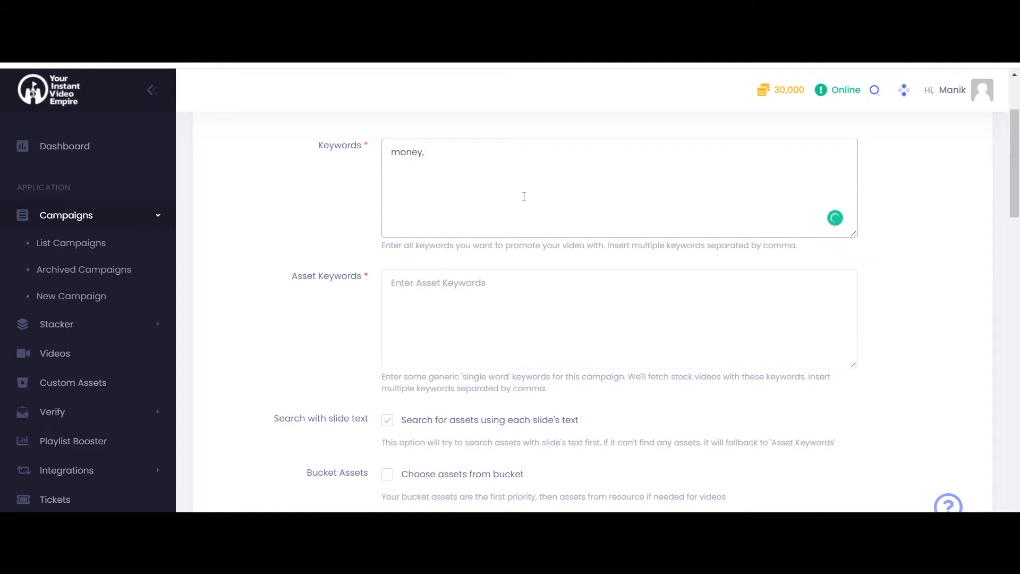
{"action": "type", "text": " rich, online, make money online"}
Copy the campaign keywords into the Asset Keywords field.
{"action": "key", "text": "ctrl+a"}
{"action": "key", "text": "ctrl+c"}
{"action": "left_click", "coordinate": [559, 287]}
{"action": "key", "text": "ctrl+v"}
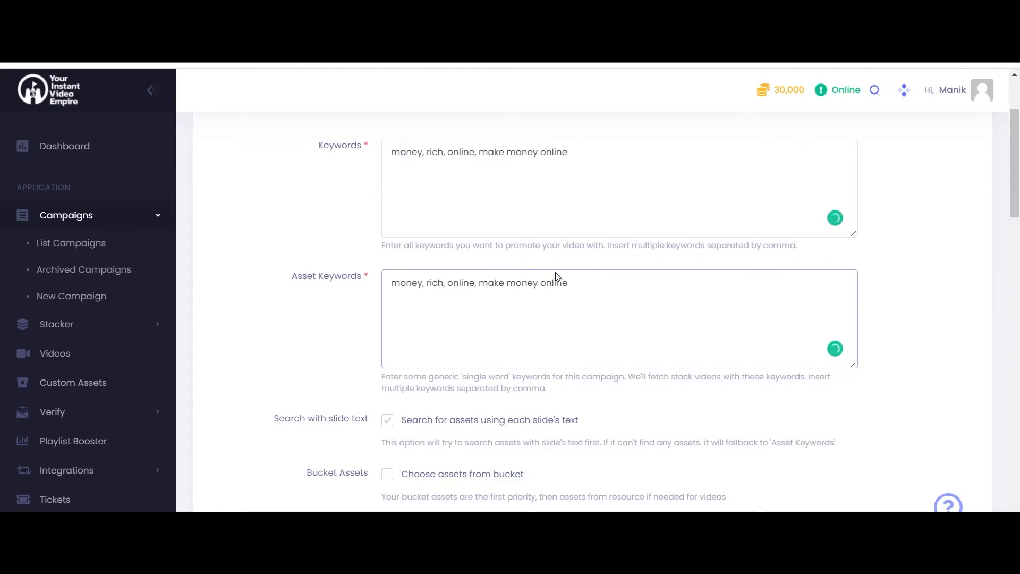
Examine the asset search and selection options, the script and the remaining video detail fields.
{"action": "scroll", "coordinate": [662, 266], "scroll_direction": "down", "scroll_amount": 3}
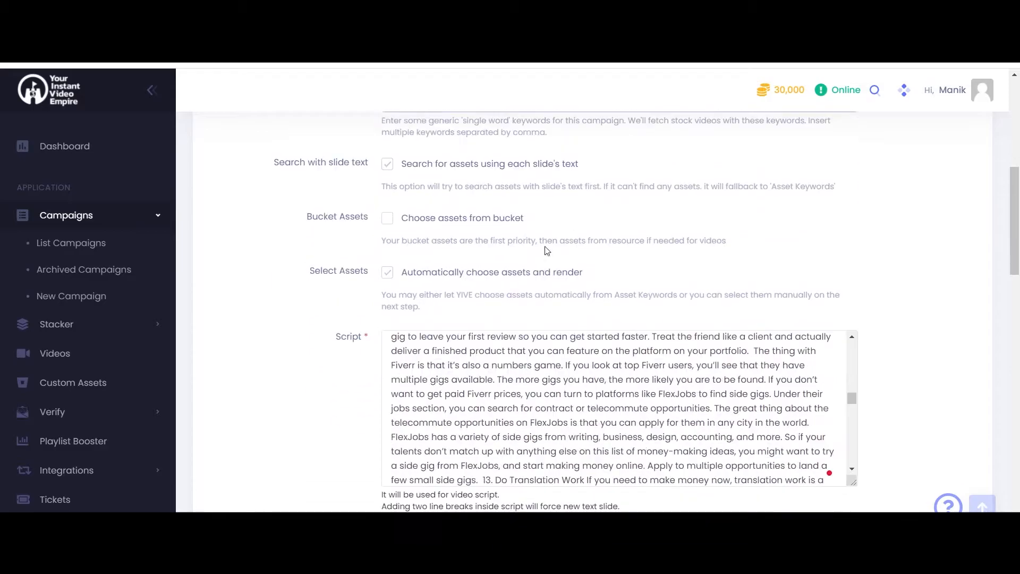
{"action": "scroll", "coordinate": [430, 260], "scroll_direction": "down", "scroll_amount": 1}
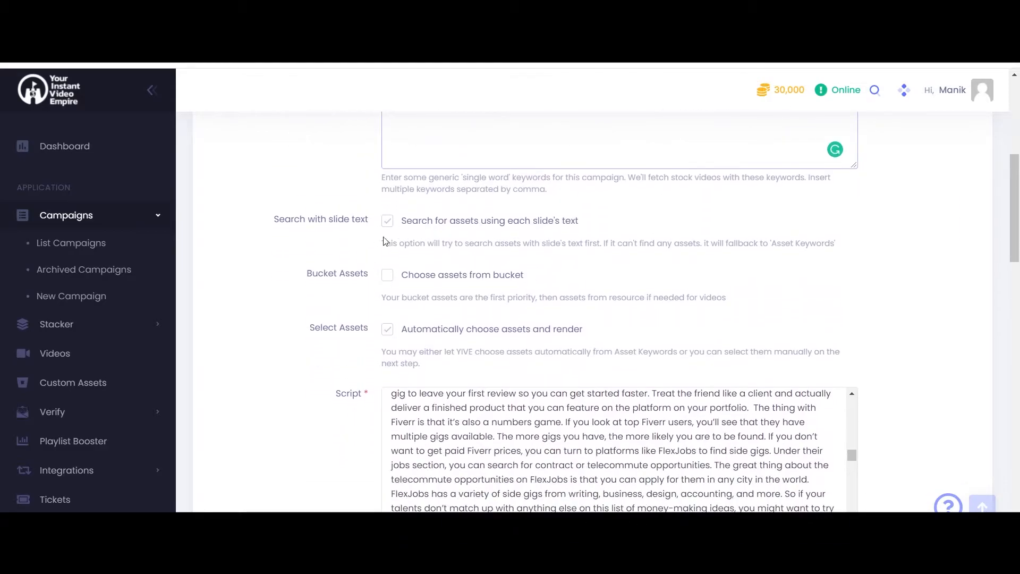
{"action": "scroll", "coordinate": [417, 264], "scroll_direction": "down", "scroll_amount": 1}
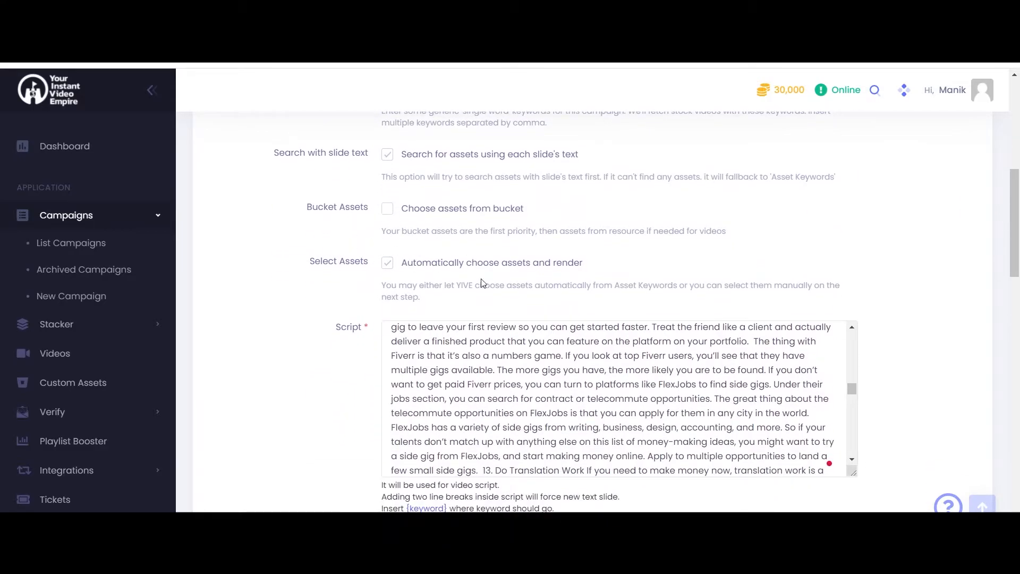
{"action": "scroll", "coordinate": [449, 280], "scroll_direction": "down", "scroll_amount": 3}
{"action": "scroll", "coordinate": [419, 223], "scroll_direction": "up", "scroll_amount": 3}
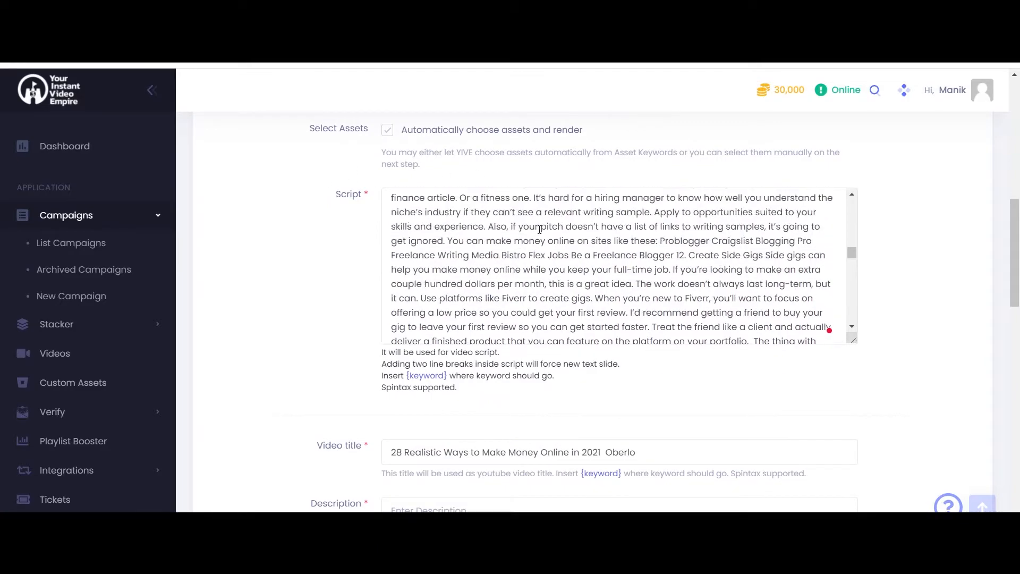
{"action": "scroll", "coordinate": [534, 195], "scroll_direction": "down", "scroll_amount": 5}
{"action": "scroll", "coordinate": [534, 196], "scroll_direction": "down", "scroll_amount": 3}
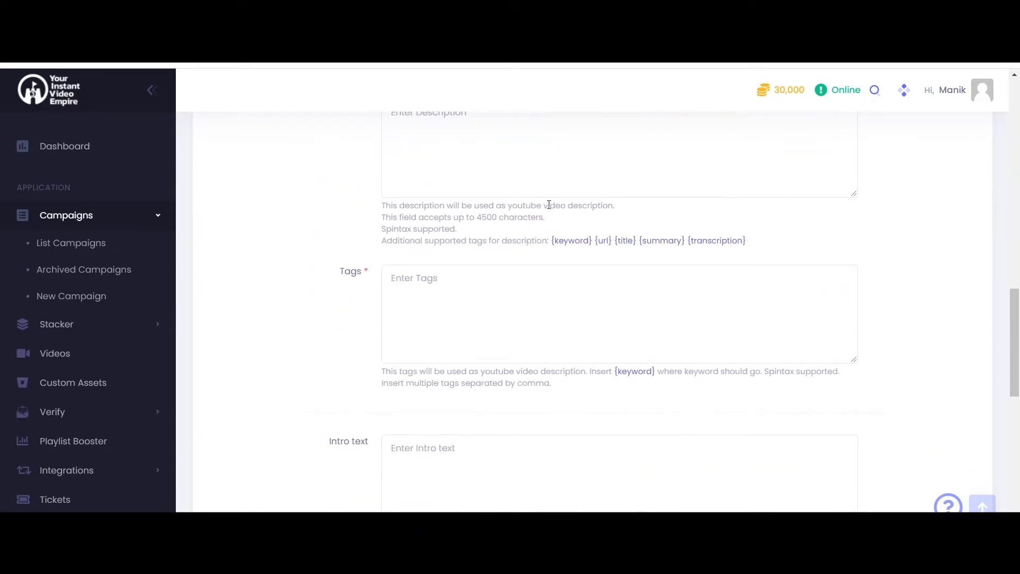
{"action": "scroll", "coordinate": [536, 267], "scroll_direction": "up", "scroll_amount": 4}
Copy the video title into the Description field as the video's description.
{"action": "left_click", "coordinate": [570, 253]}
{"action": "left_click", "coordinate": [562, 314]}
{"action": "key", "text": "ctrl+v"}
{"action": "triple_click", "coordinate": [566, 261]}
{"action": "key", "text": "ctrl+c"}
{"action": "triple_click", "coordinate": [603, 317]}
{"action": "key", "text": "ctrl+v"}
Copy the campaign keywords into the Tags field.
{"action": "scroll", "coordinate": [559, 307], "scroll_direction": "down", "scroll_amount": 4}
{"action": "scroll", "coordinate": [559, 307], "scroll_direction": "down", "scroll_amount": 1}
{"action": "left_click", "coordinate": [510, 241]}
{"action": "scroll", "coordinate": [505, 264], "scroll_direction": "up", "scroll_amount": 10}
{"action": "scroll", "coordinate": [505, 283], "scroll_direction": "up", "scroll_amount": 5}
{"action": "triple_click", "coordinate": [530, 311]}
{"action": "scroll", "coordinate": [626, 312], "scroll_direction": "down", "scroll_amount": 12}
{"action": "scroll", "coordinate": [625, 318], "scroll_direction": "down", "scroll_amount": 6}
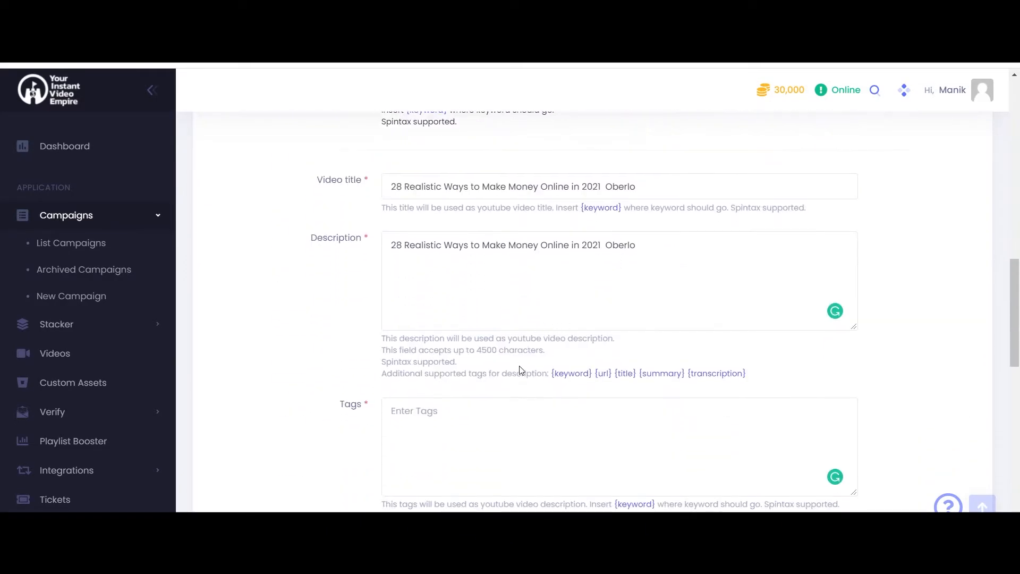
{"action": "left_click", "coordinate": [433, 255]}
{"action": "key", "text": "ctrl+v"}
Go through the intro and outro settings and save the content to proceed to the Customize step.
{"action": "scroll", "coordinate": [433, 255], "scroll_direction": "down", "scroll_amount": 4}
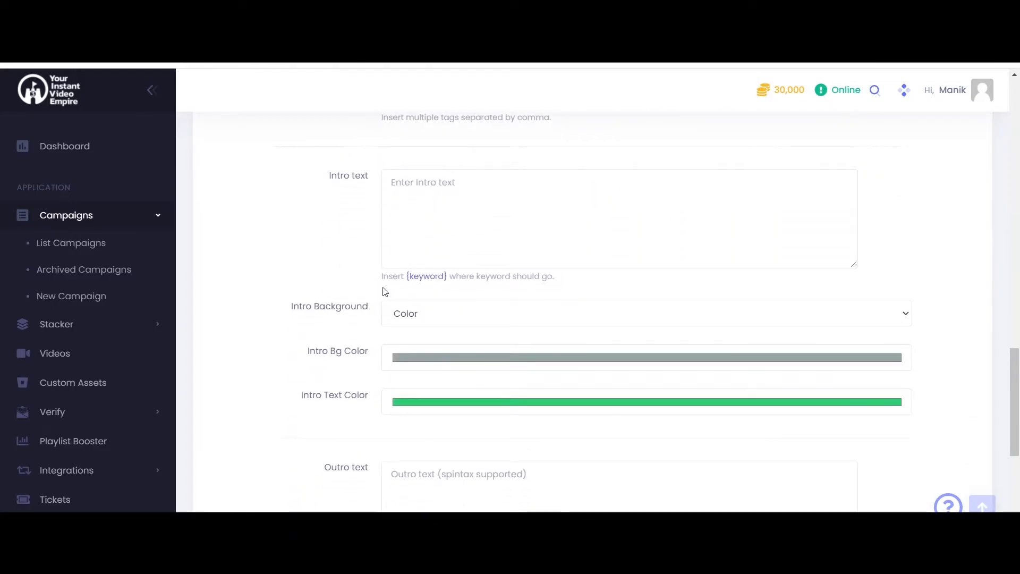
{"action": "left_click", "coordinate": [499, 203]}
{"action": "scroll", "coordinate": [524, 221], "scroll_direction": "down", "scroll_amount": 4}
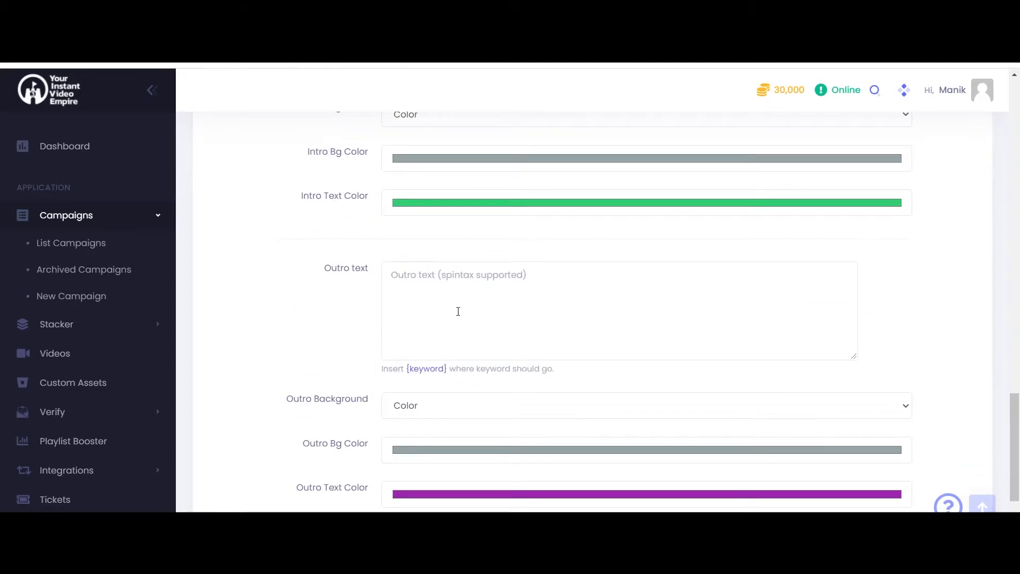
{"action": "left_click", "coordinate": [497, 294]}
{"action": "scroll", "coordinate": [529, 293], "scroll_direction": "down", "scroll_amount": 3}
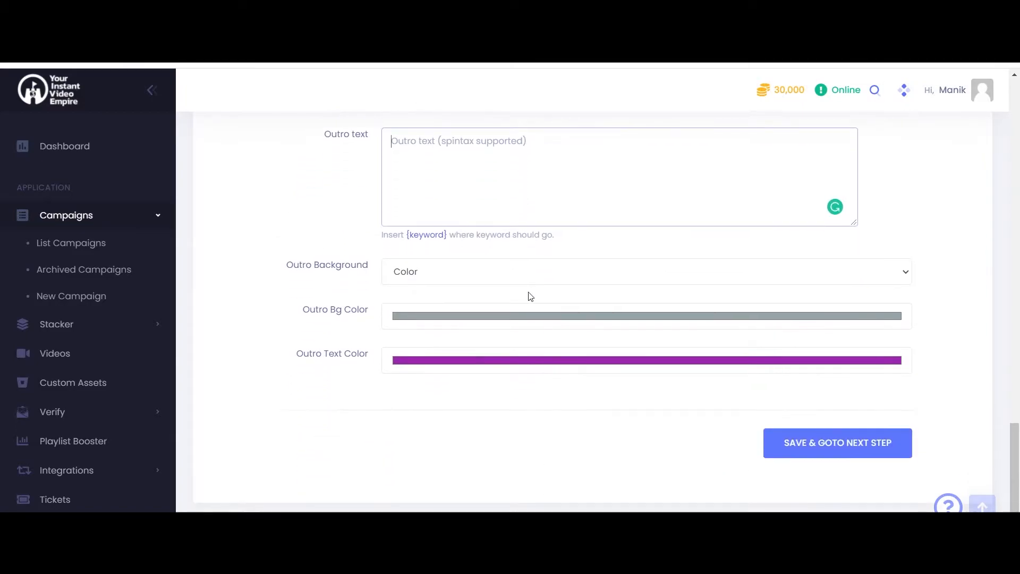
{"action": "scroll", "coordinate": [492, 262], "scroll_direction": "up", "scroll_amount": 6}
{"action": "scroll", "coordinate": [493, 262], "scroll_direction": "down", "scroll_amount": 6}
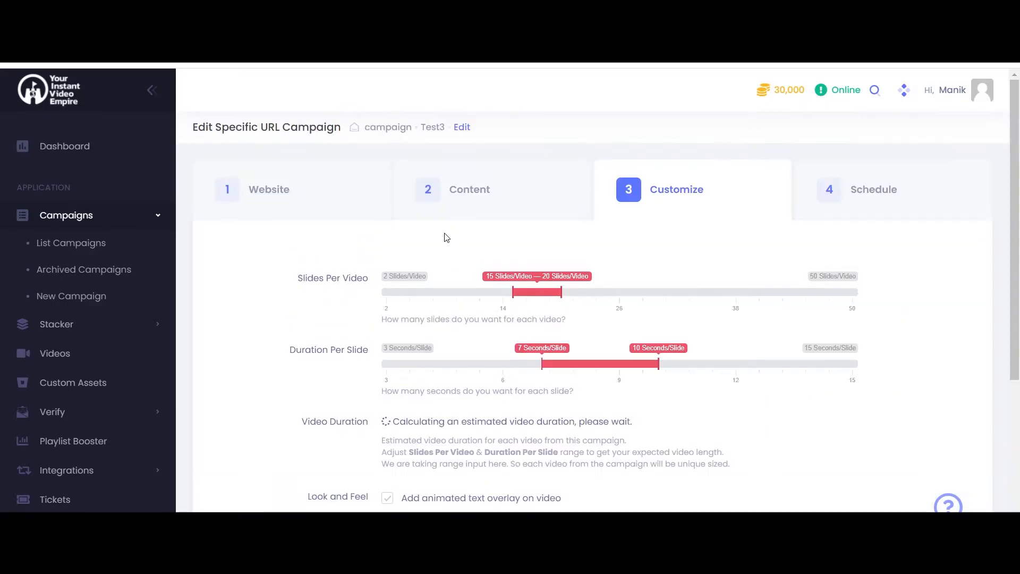
Set the Slides Per Video range to 46 to 50 slides.
{"action": "scroll", "coordinate": [468, 239], "scroll_direction": "down", "scroll_amount": 2}
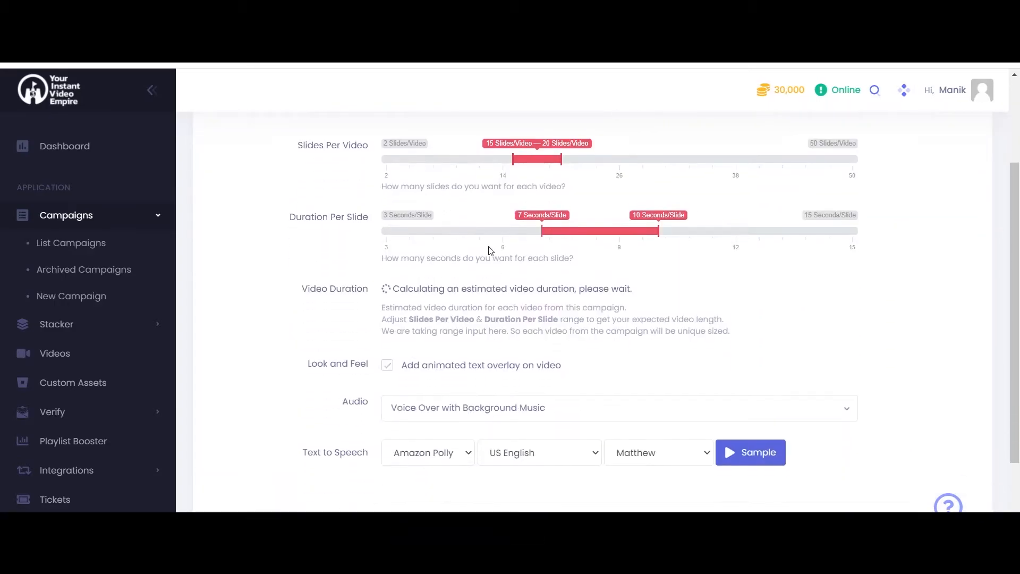
{"action": "scroll", "coordinate": [451, 287], "scroll_direction": "up", "scroll_amount": 2}
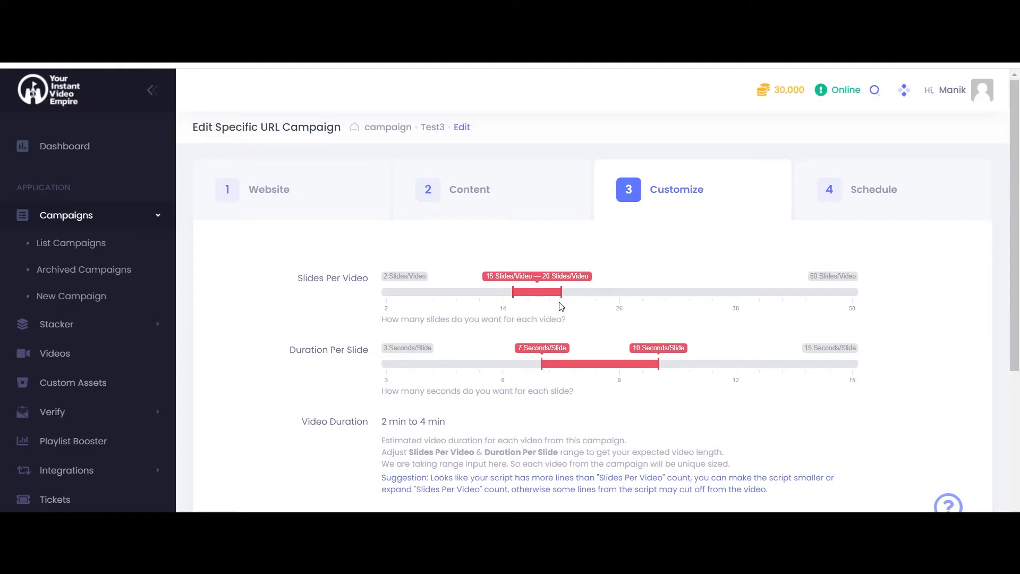
{"action": "left_click_drag", "start_coordinate": [562, 295], "coordinate": [854, 296]}
{"action": "left_click_drag", "start_coordinate": [513, 296], "coordinate": [811, 295]}
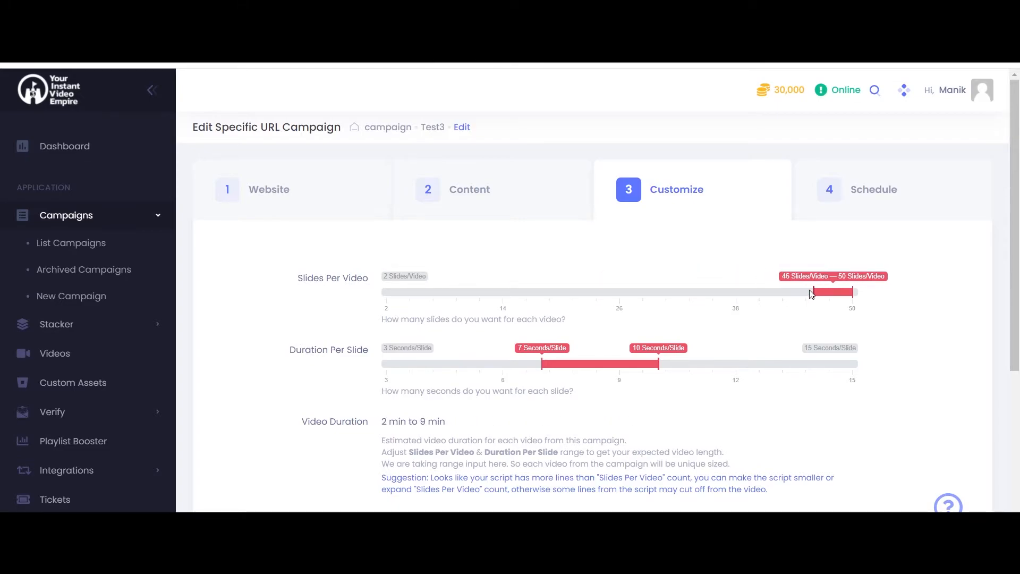
Set the Duration Per Slide range to 5 to 6 seconds and check the estimated video duration.
{"action": "left_click_drag", "start_coordinate": [543, 365], "coordinate": [503, 366]}
{"action": "left_click_drag", "start_coordinate": [659, 363], "coordinate": [581, 365]}
{"action": "left_click_drag", "start_coordinate": [500, 366], "coordinate": [464, 365]}
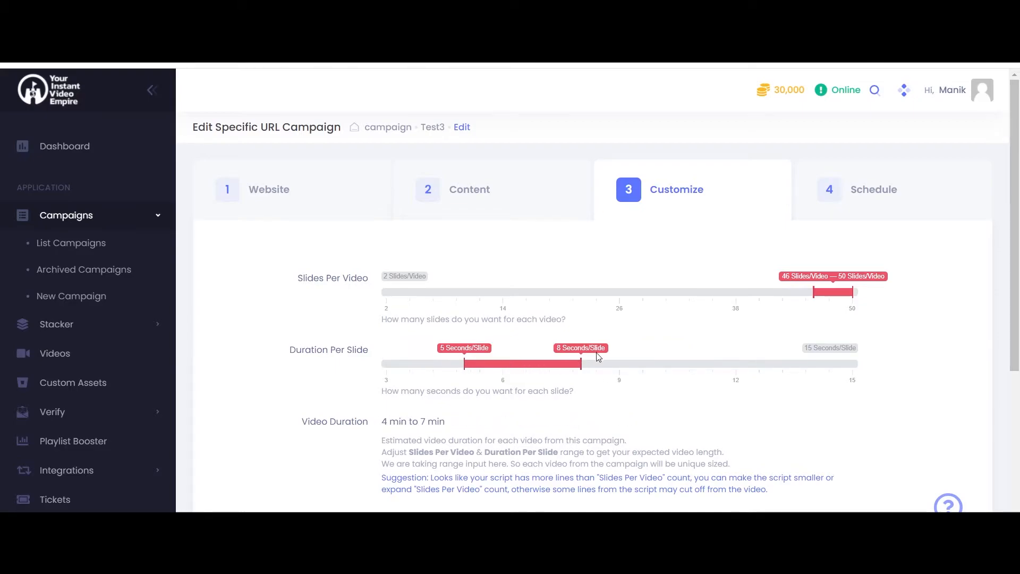
{"action": "left_click_drag", "start_coordinate": [581, 364], "coordinate": [503, 364]}
{"action": "scroll", "coordinate": [632, 366], "scroll_direction": "down", "scroll_amount": 3}
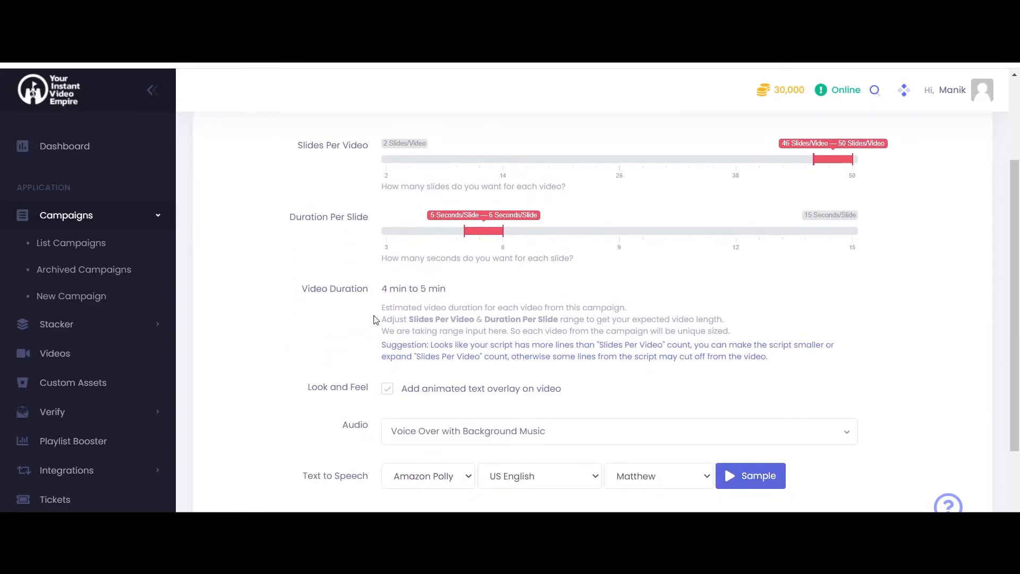
{"action": "scroll", "coordinate": [482, 312], "scroll_direction": "up", "scroll_amount": 3}
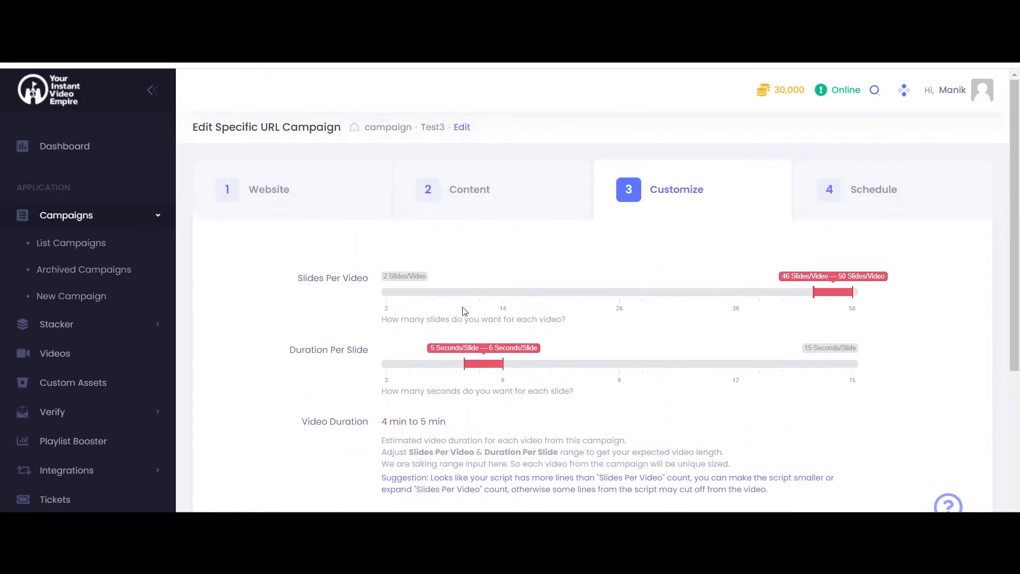
Set the Duration Per Slide range to 13 to 14 seconds.
{"action": "scroll", "coordinate": [523, 315], "scroll_direction": "down", "scroll_amount": 2}
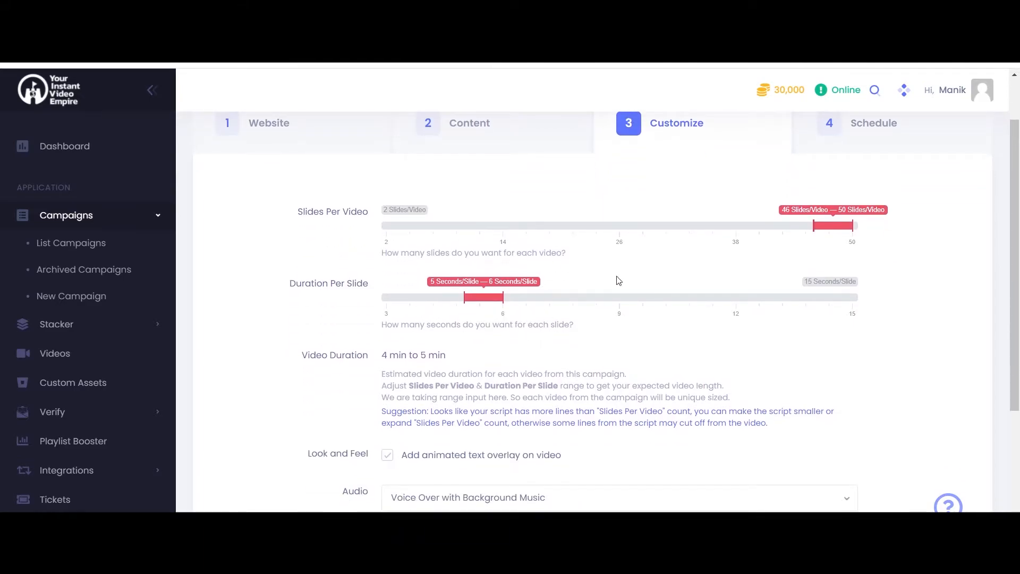
{"action": "left_click_drag", "start_coordinate": [504, 304], "coordinate": [813, 298]}
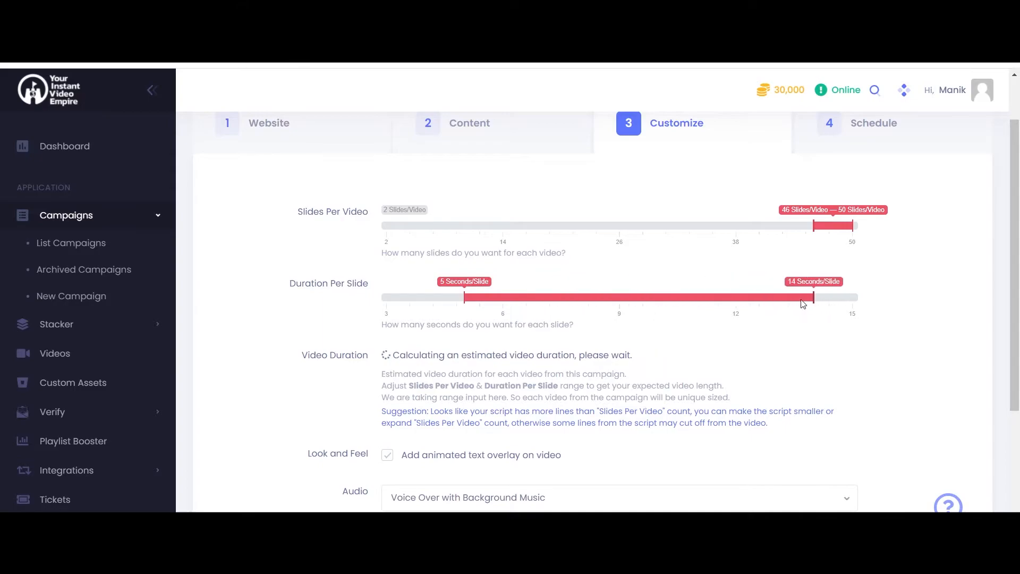
{"action": "left_click_drag", "start_coordinate": [468, 303], "coordinate": [774, 301]}
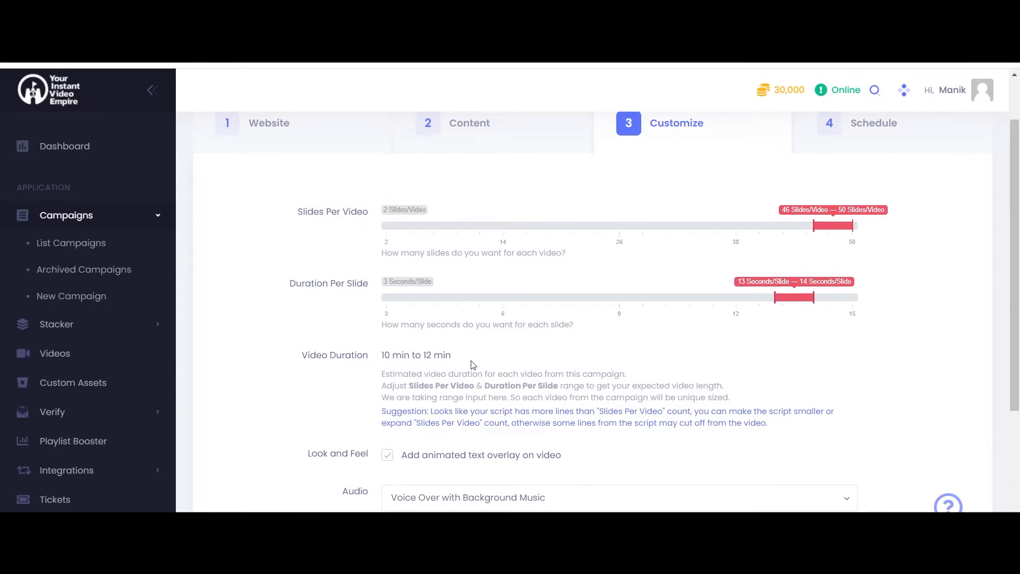
Disable the animated text overlay and keep the audio option Voice Over with Background Music after viewing the alternatives.
{"action": "scroll", "coordinate": [550, 373], "scroll_direction": "down", "scroll_amount": 4}
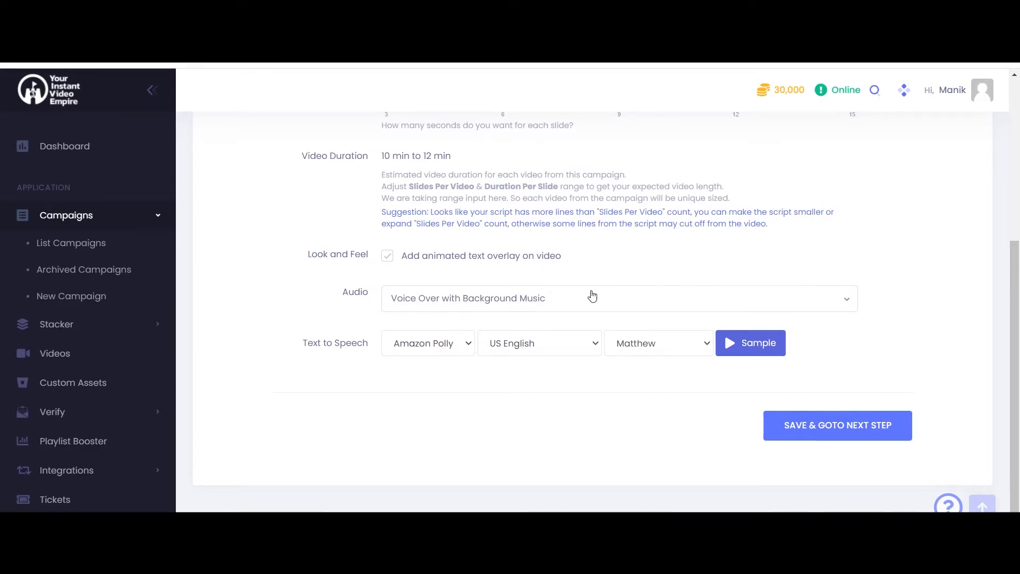
{"action": "left_click", "coordinate": [423, 300]}
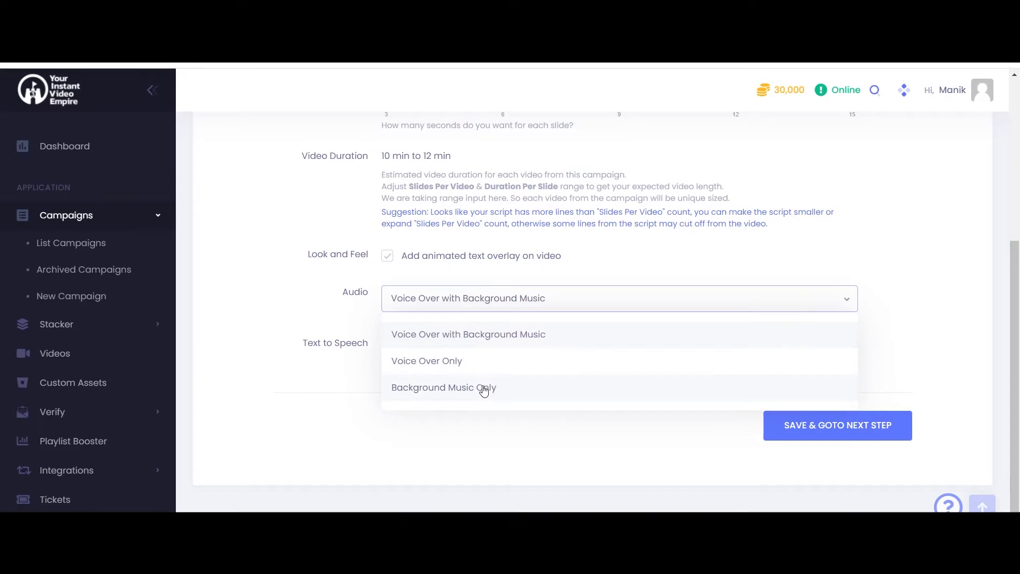
{"action": "left_click", "coordinate": [727, 286]}
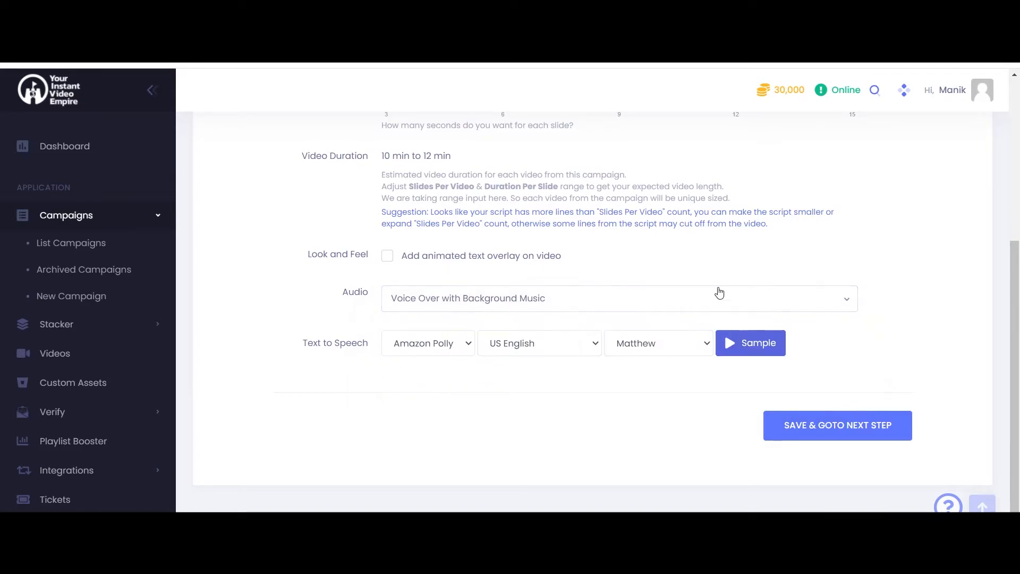
Try Google Voice as the text-to-speech provider, view its voices, and return to Amazon Polly.
{"action": "left_click", "coordinate": [446, 349]}
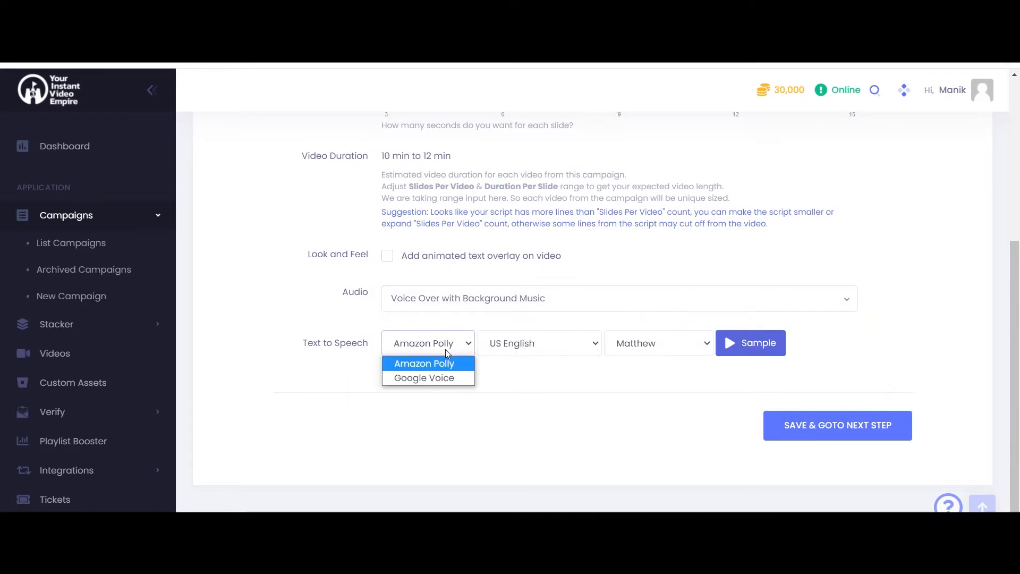
{"action": "left_click", "coordinate": [449, 378]}
{"action": "left_click", "coordinate": [667, 343]}
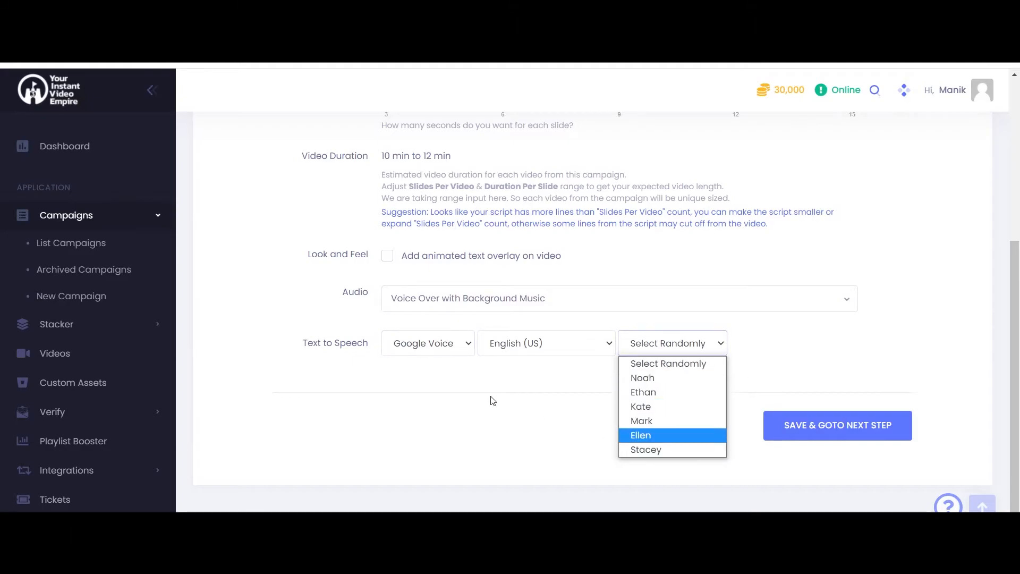
{"action": "left_click", "coordinate": [452, 348]}
{"action": "left_click", "coordinate": [454, 367]}
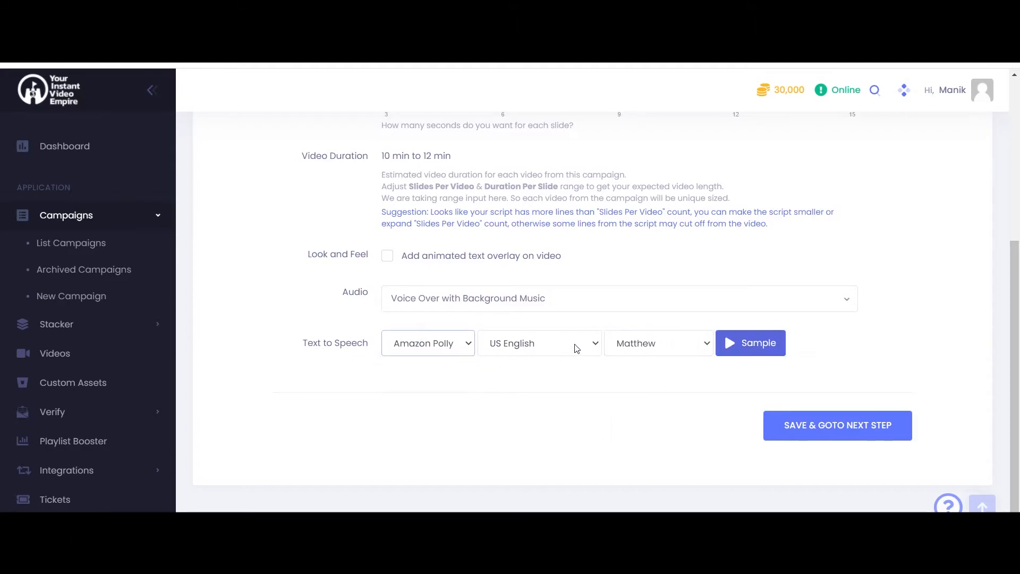
Set the Amazon Polly US English voice to Select Randomly and save the customization to proceed to the Schedule step.
{"action": "left_click", "coordinate": [668, 344]}
{"action": "left_click", "coordinate": [659, 365]}
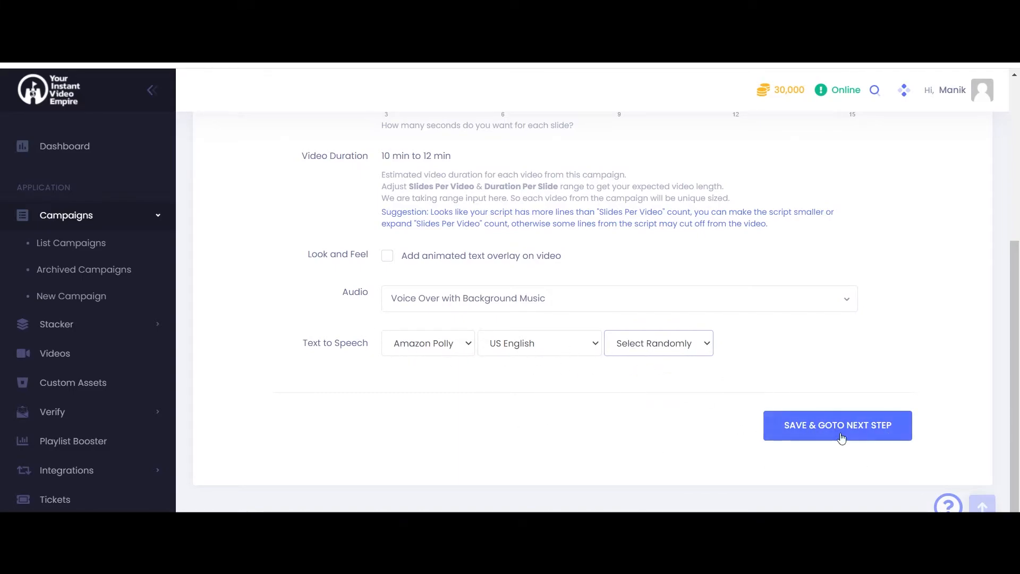
{"action": "scroll", "coordinate": [744, 393], "scroll_direction": "down", "scroll_amount": 1}
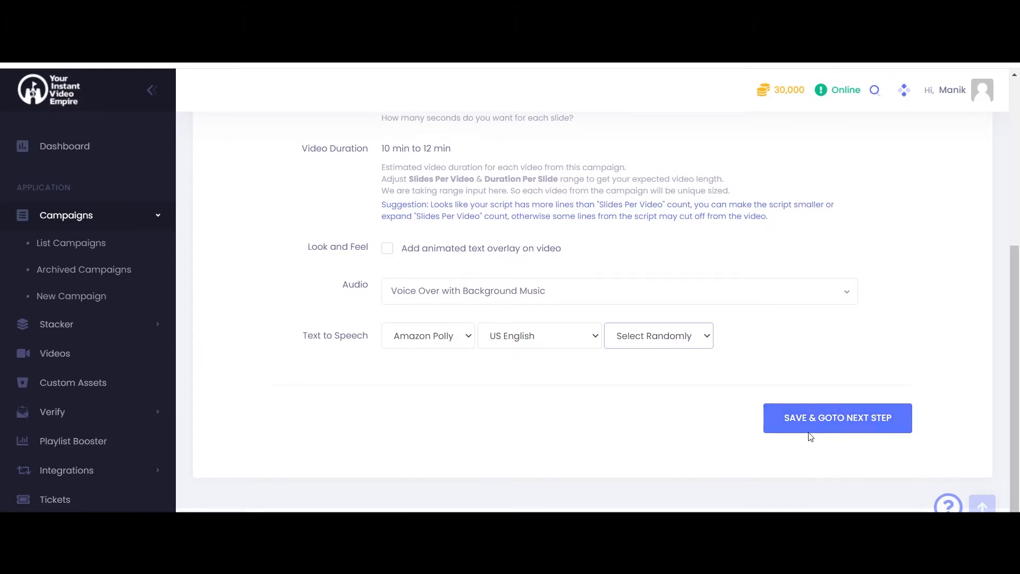
{"action": "left_click", "coordinate": [843, 419]}
{"action": "scroll", "coordinate": [642, 353], "scroll_direction": "up", "scroll_amount": 1}
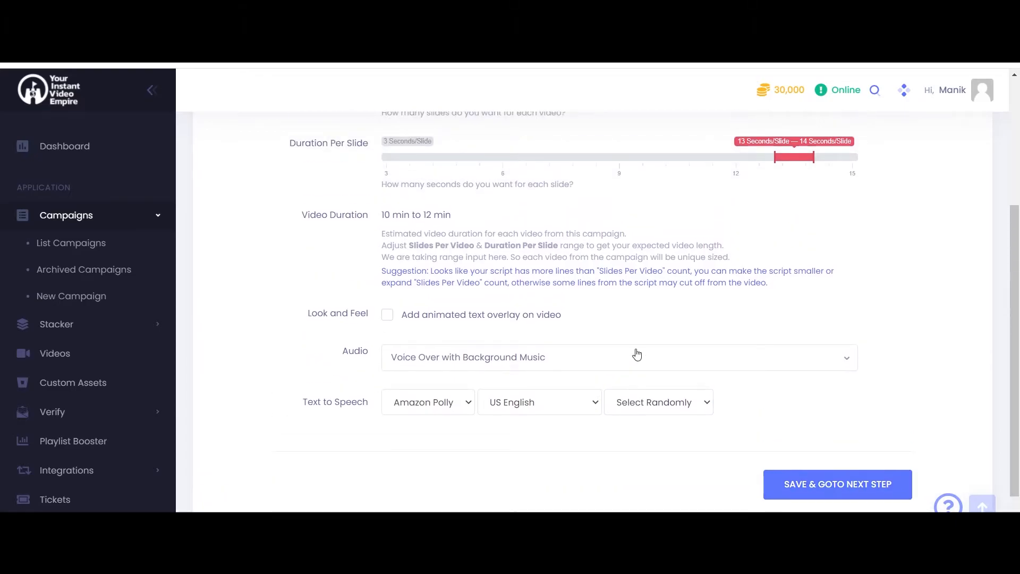
{"action": "scroll", "coordinate": [552, 282], "scroll_direction": "down", "scroll_amount": 1}
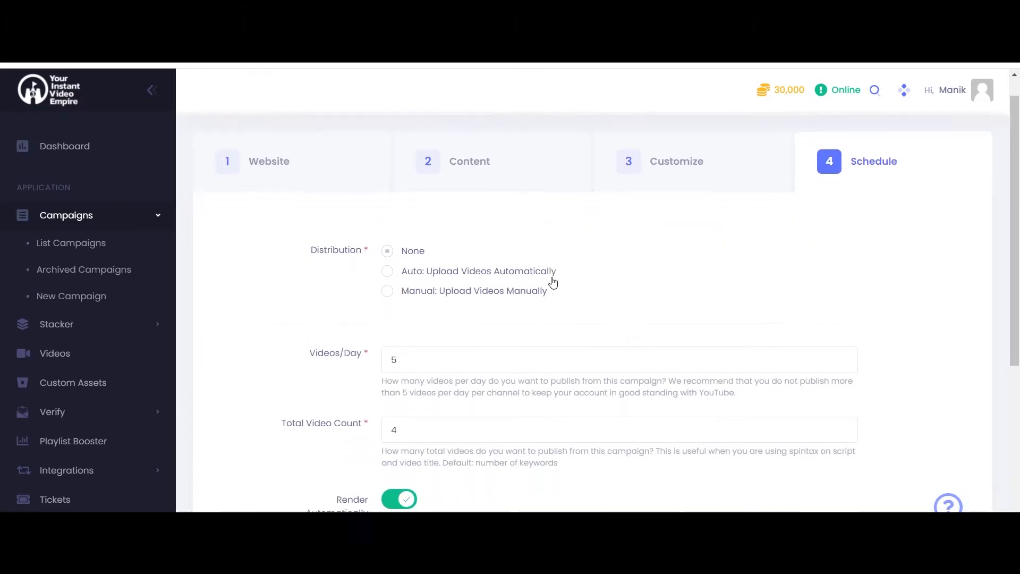
Go through the distribution, videos per day, total count, rendering, status and schedule settings, and save the campaign.
{"action": "left_click", "coordinate": [430, 323]}
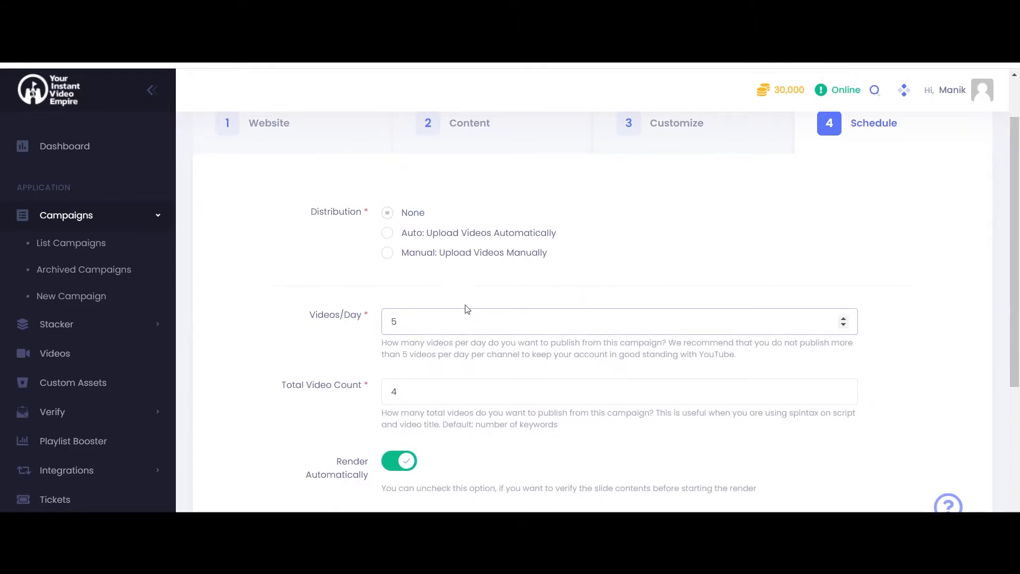
{"action": "double_click", "coordinate": [398, 321]}
{"action": "left_click", "coordinate": [418, 323]}
{"action": "scroll", "coordinate": [720, 276], "scroll_direction": "down", "scroll_amount": 3}
{"action": "scroll", "coordinate": [414, 245], "scroll_direction": "down", "scroll_amount": 1}
{"action": "scroll", "coordinate": [458, 244], "scroll_direction": "up", "scroll_amount": 1}
{"action": "scroll", "coordinate": [471, 303], "scroll_direction": "down", "scroll_amount": 1}
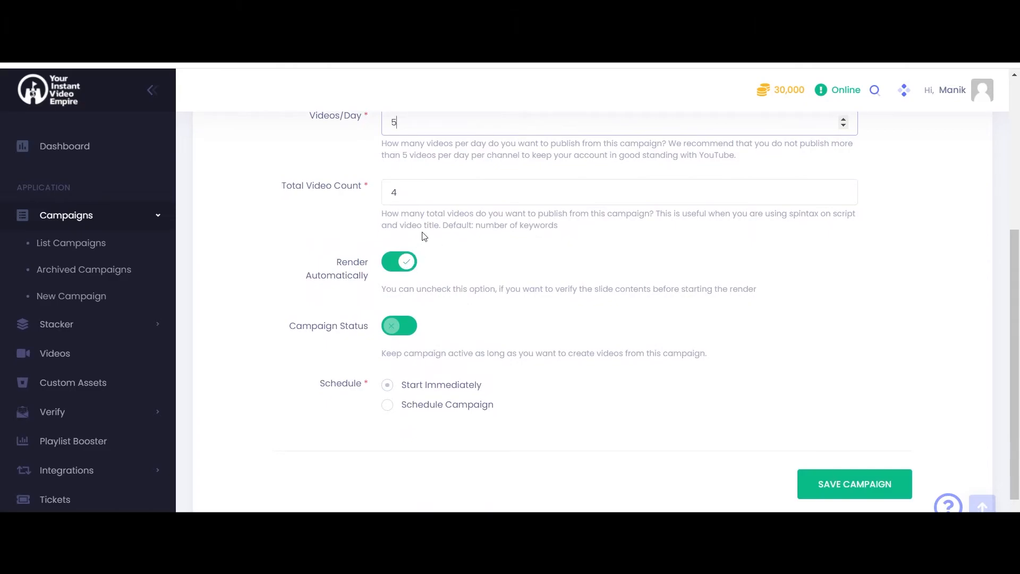
{"action": "scroll", "coordinate": [419, 240], "scroll_direction": "down", "scroll_amount": 1}
{"action": "scroll", "coordinate": [422, 225], "scroll_direction": "up", "scroll_amount": 3}
{"action": "scroll", "coordinate": [464, 305], "scroll_direction": "down", "scroll_amount": 3}
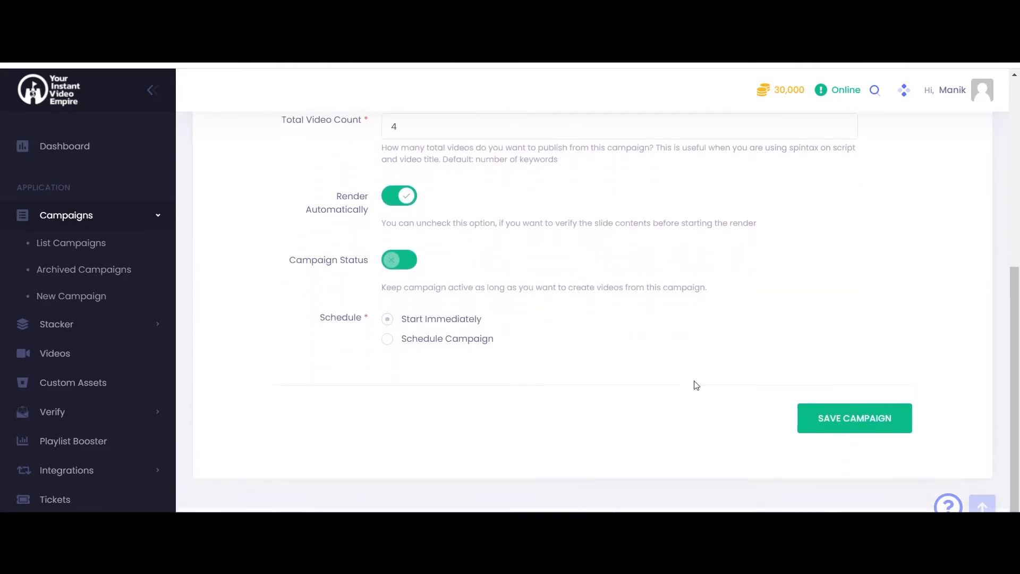
{"action": "left_click", "coordinate": [849, 419]}
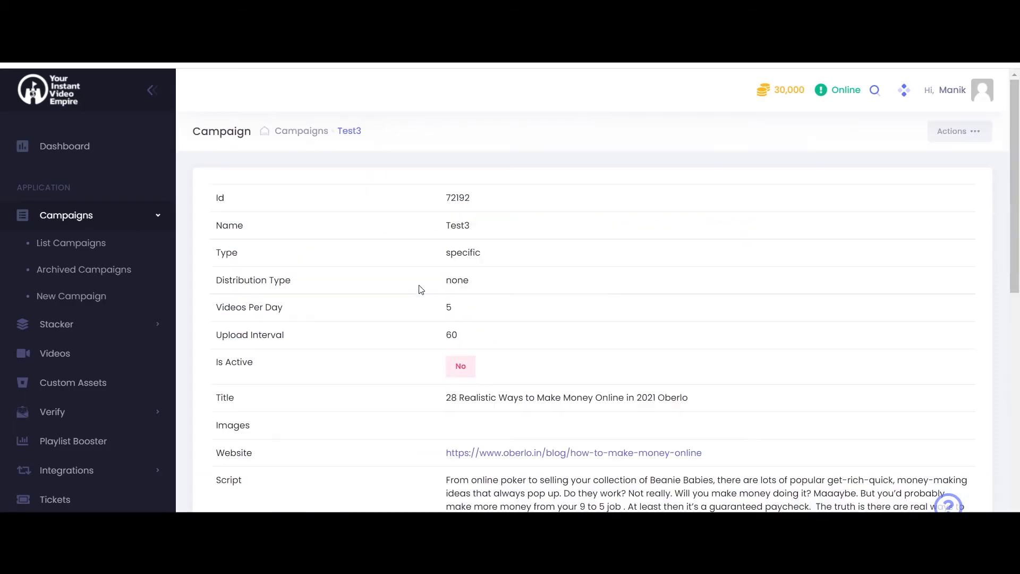
Examine the available actions for the Test3 campaign, its saved details and its video list.
{"action": "left_click", "coordinate": [981, 133]}
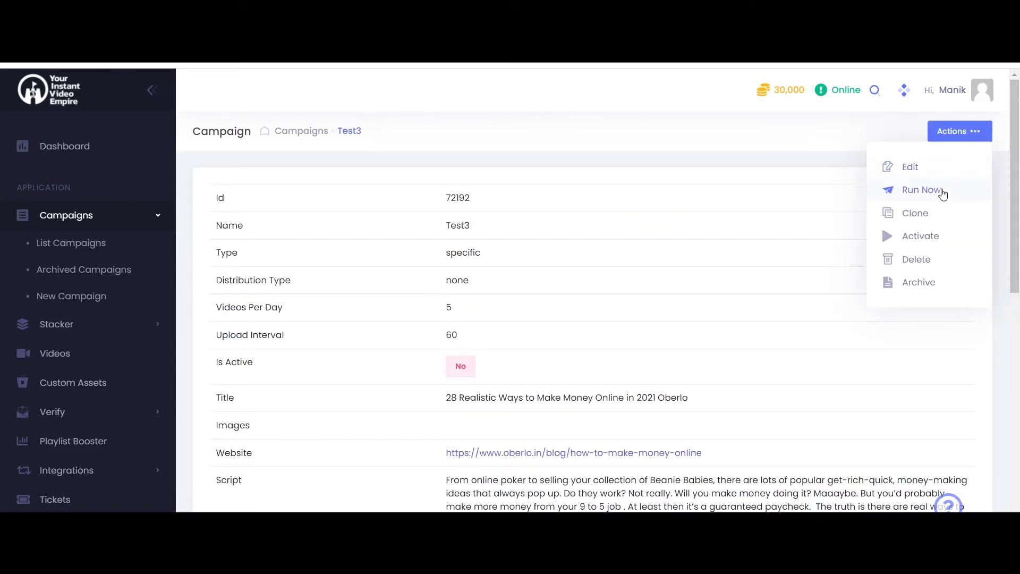
{"action": "left_click", "coordinate": [682, 292]}
{"action": "scroll", "coordinate": [678, 318], "scroll_direction": "down", "scroll_amount": 8}
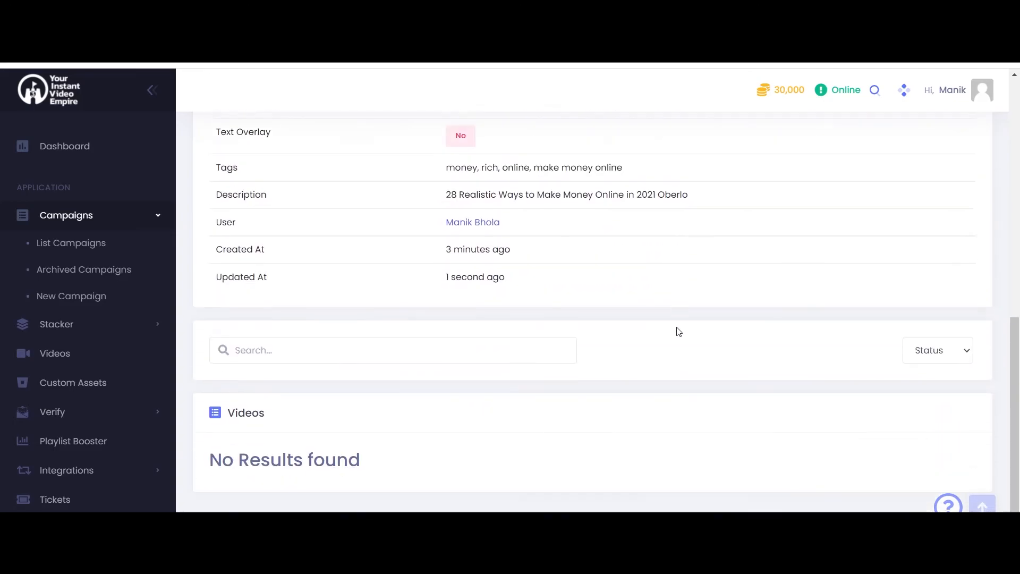
{"action": "scroll", "coordinate": [759, 362], "scroll_direction": "up", "scroll_amount": 8}
{"action": "scroll", "coordinate": [760, 364], "scroll_direction": "down", "scroll_amount": 4}
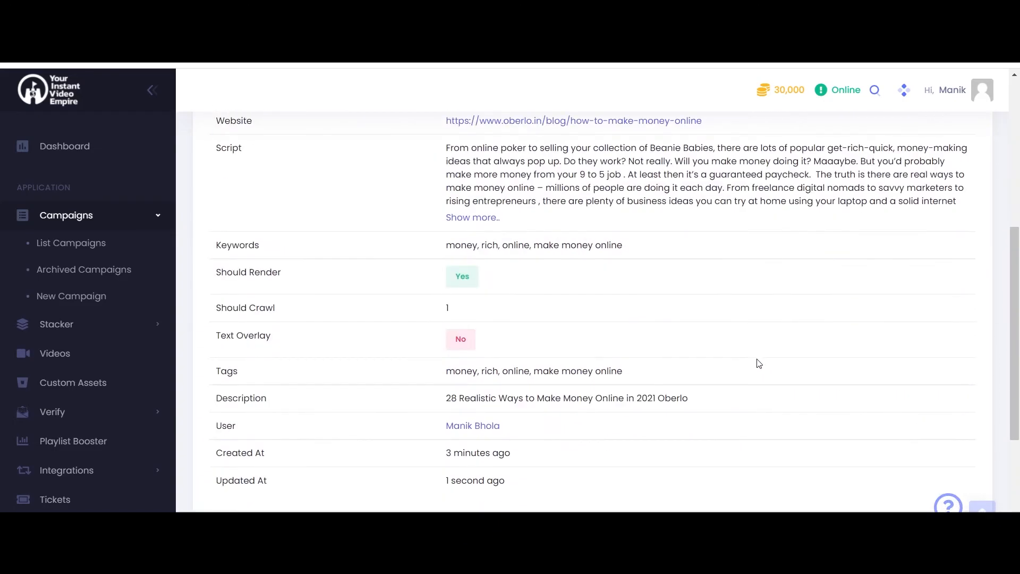
{"action": "scroll", "coordinate": [759, 364], "scroll_direction": "up", "scroll_amount": 6}
Reopen the Test3 campaign for editing, switch its Campaign Status to active in the Schedule step, and save it.
{"action": "left_click", "coordinate": [979, 133]}
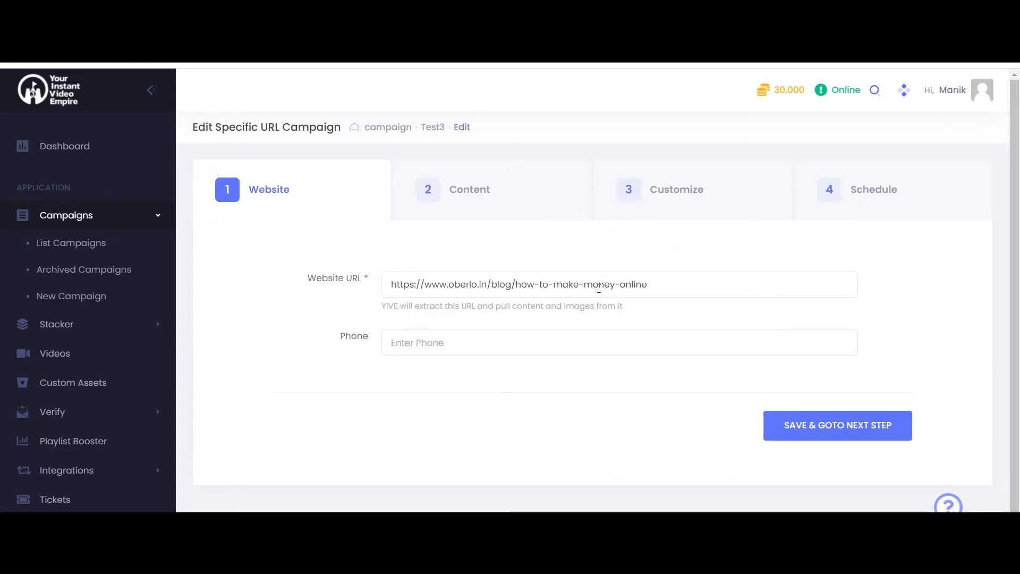
{"action": "scroll", "coordinate": [598, 307], "scroll_direction": "down", "scroll_amount": 5}
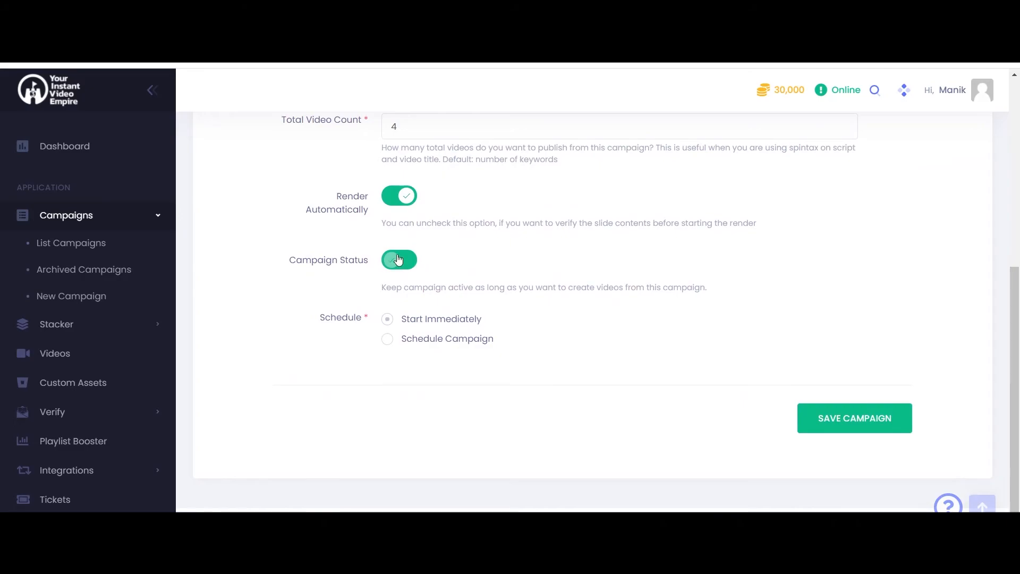
{"action": "left_click", "coordinate": [855, 419]}
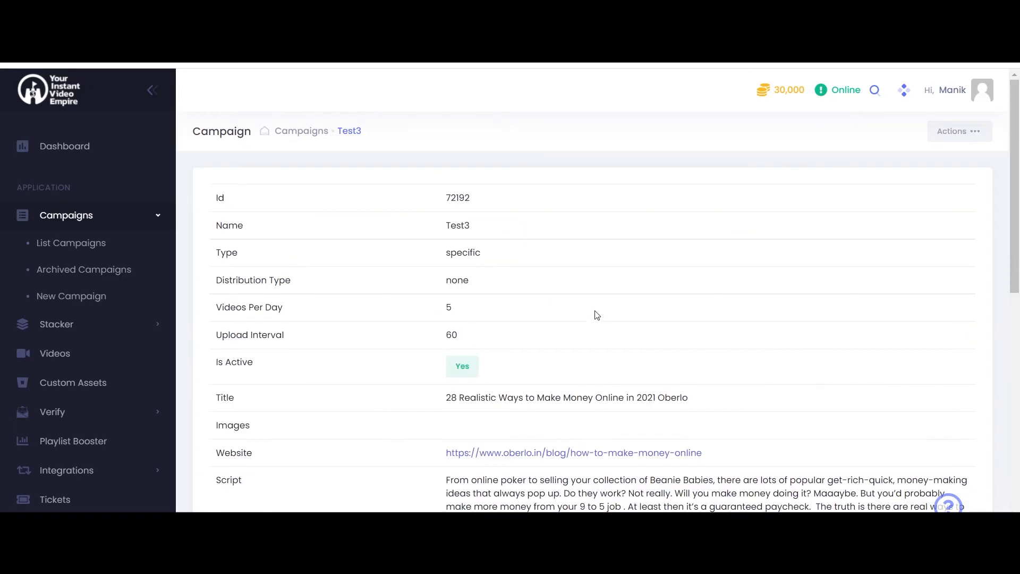
Run the Test3 campaign immediately and open the list of all videos.
{"action": "left_click", "coordinate": [972, 131]}
{"action": "left_click", "coordinate": [945, 194]}
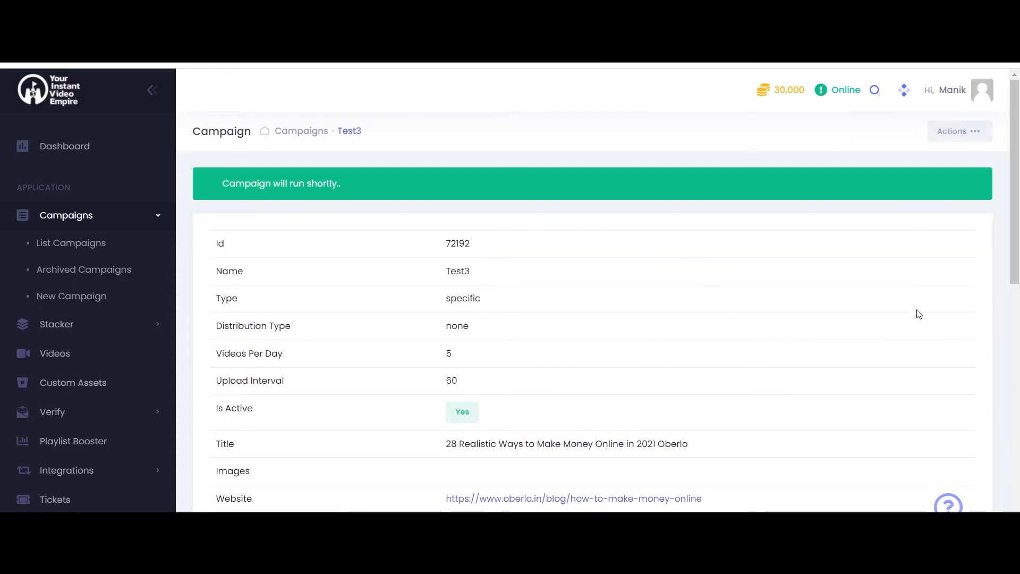
{"action": "left_click", "coordinate": [71, 361]}
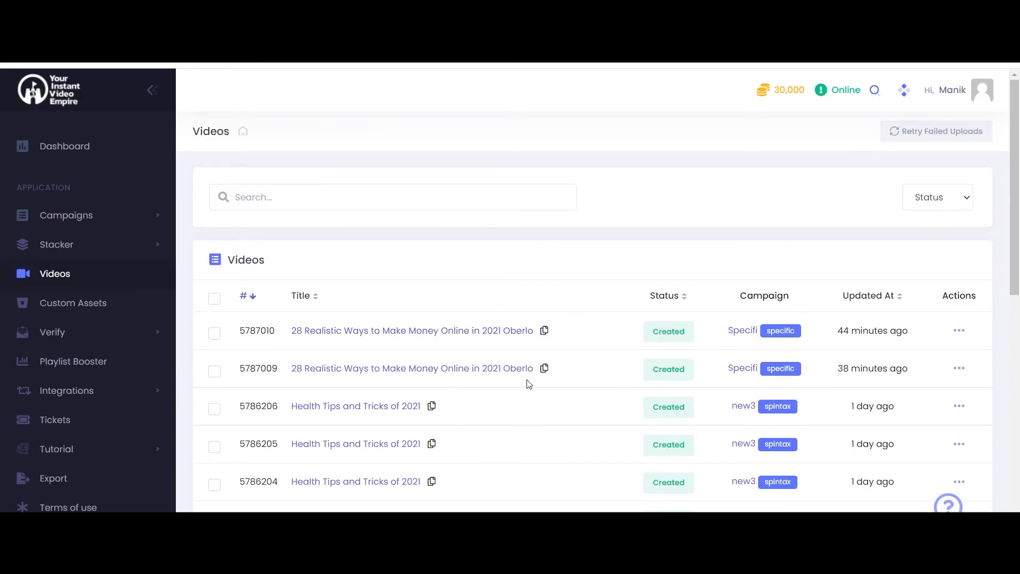